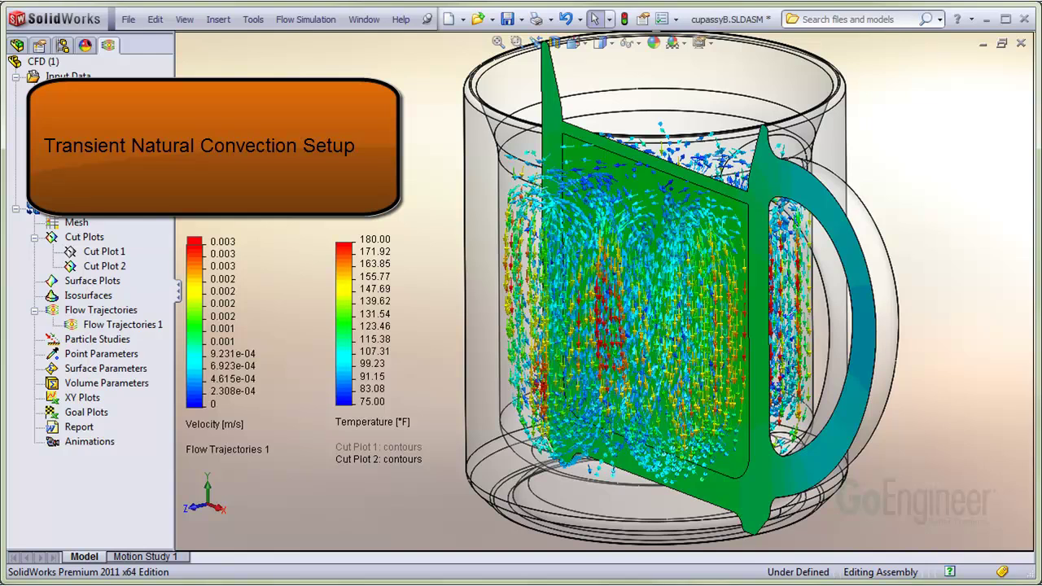
Play the Flow Trajectories 1 animation, then deselect it to watch the liquid circulate.
{"action": "right_click", "coordinate": [121, 325]}
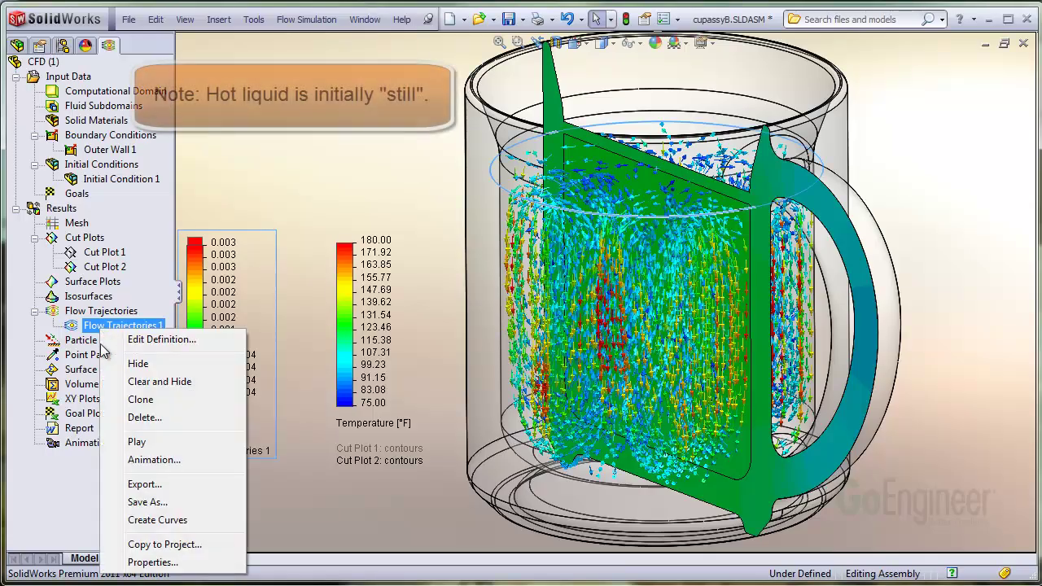
{"action": "left_click", "coordinate": [138, 441]}
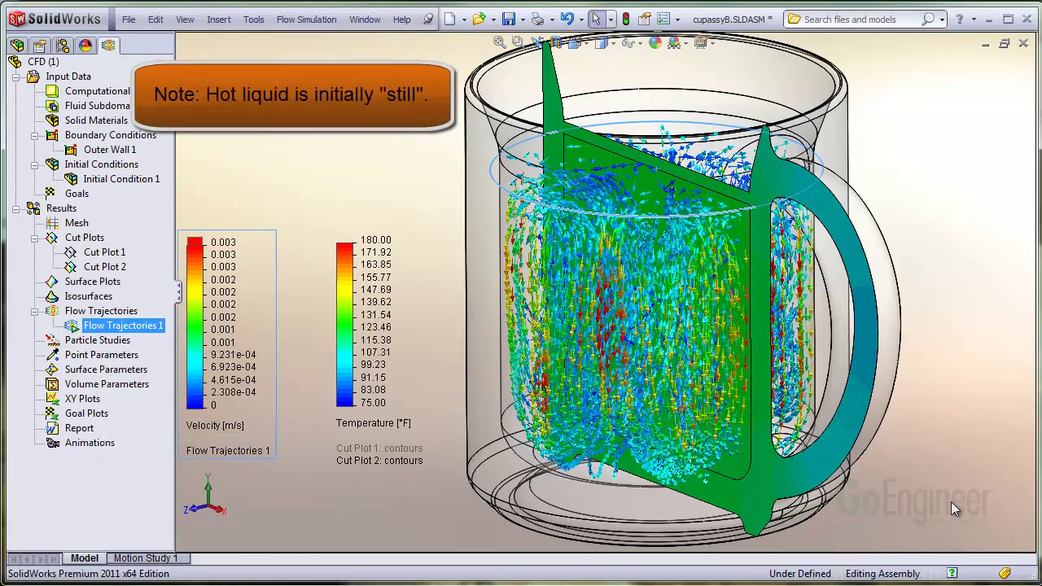
{"action": "left_click", "coordinate": [994, 424]}
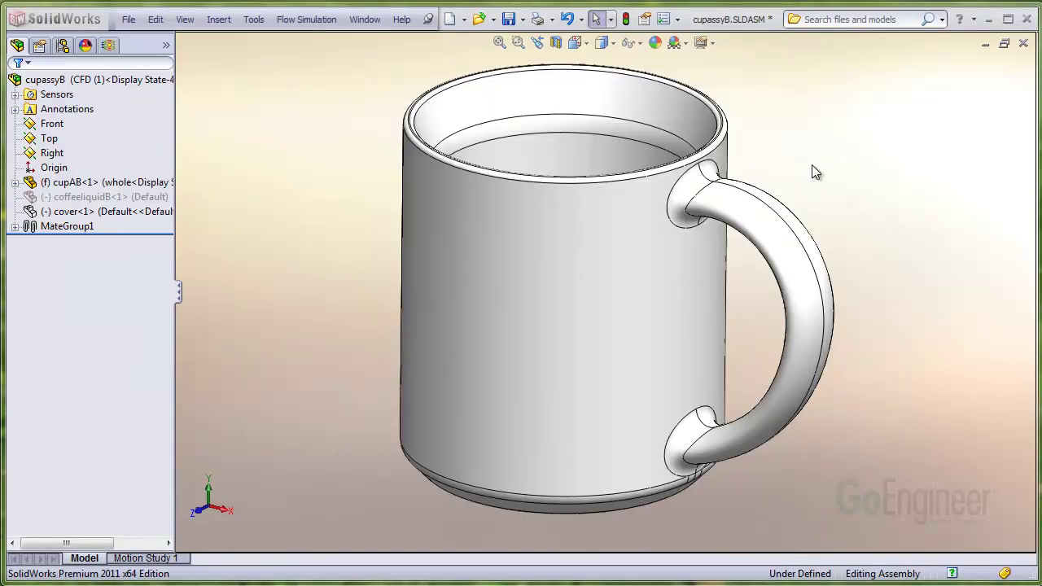
Cut the mug in half with a Front-plane section view.
{"action": "mouse_move", "coordinate": [812, 170]}
{"action": "middle_mouse_down"}
{"action": "mouse_move", "coordinate": [812, 295]}
{"action": "mouse_move", "coordinate": [812, 163]}
{"action": "middle_mouse_up"}
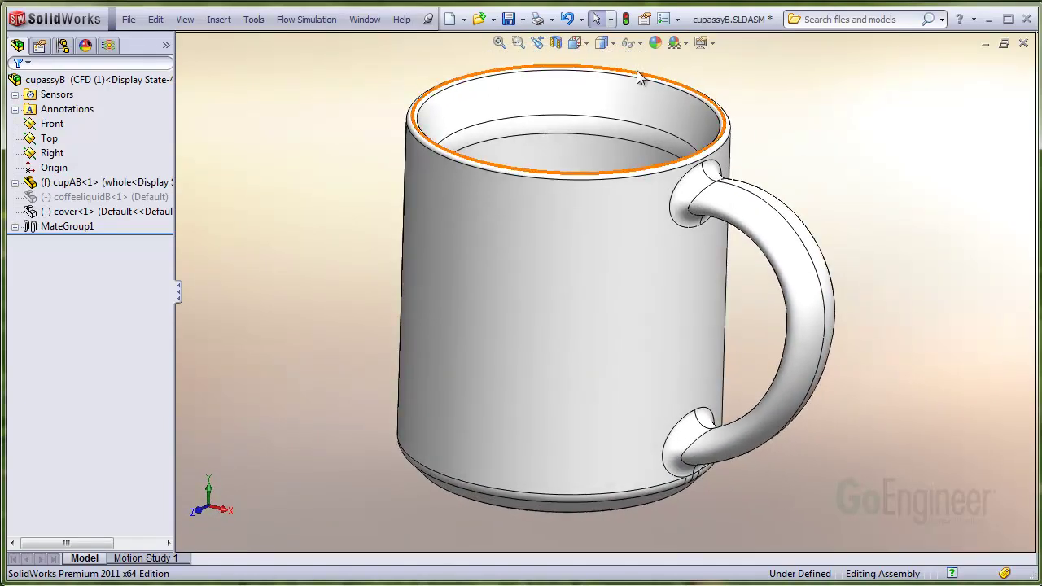
{"action": "left_click", "coordinate": [557, 42]}
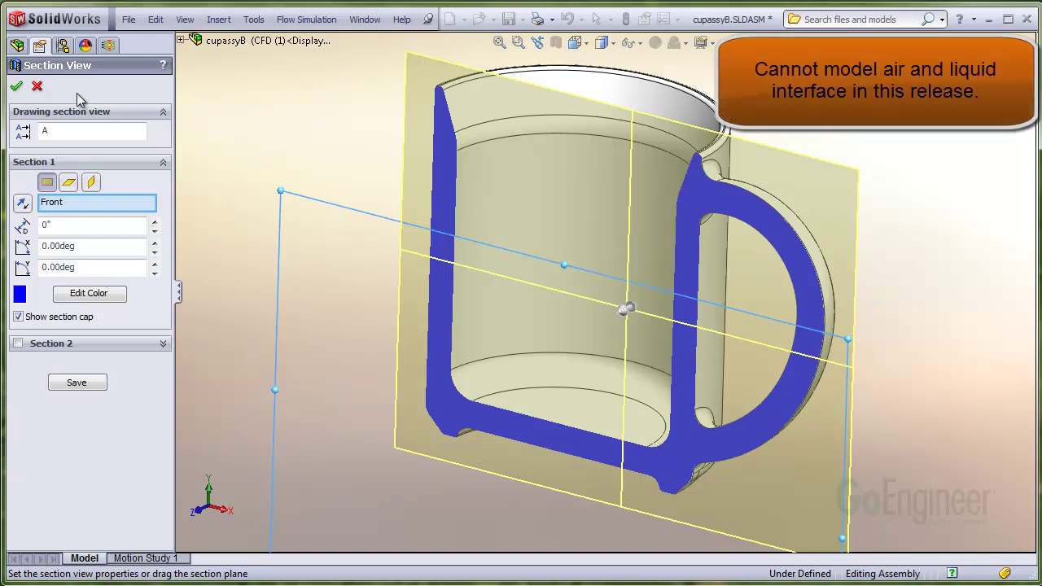
{"action": "left_click", "coordinate": [37, 86]}
{"action": "mouse_move", "coordinate": [284, 163]}
{"action": "middle_mouse_down"}
{"action": "mouse_move", "coordinate": [263, 154]}
{"action": "mouse_move", "coordinate": [277, 149]}
{"action": "mouse_move", "coordinate": [275, 169]}
{"action": "middle_mouse_up"}
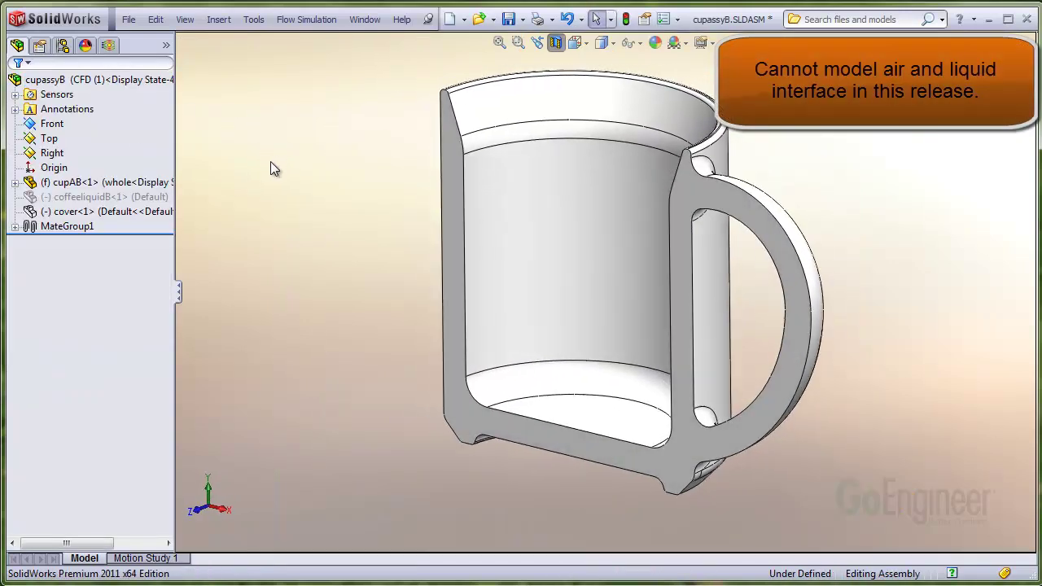
Show the hidden cover<1> component inside the sectioned mug.
{"action": "right_click", "coordinate": [136, 212]}
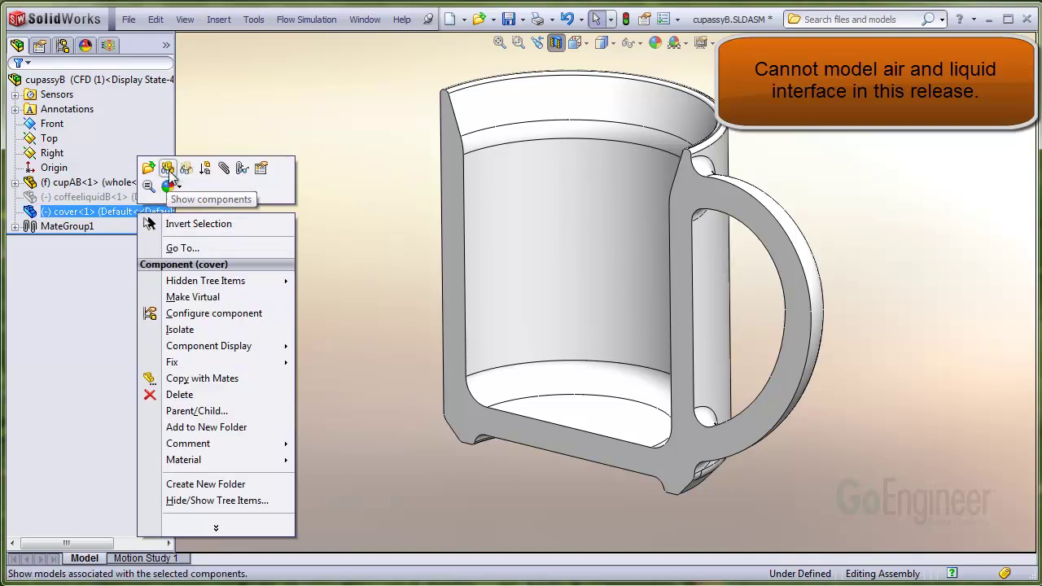
{"action": "left_click", "coordinate": [168, 169]}
{"action": "left_click", "coordinate": [332, 289]}
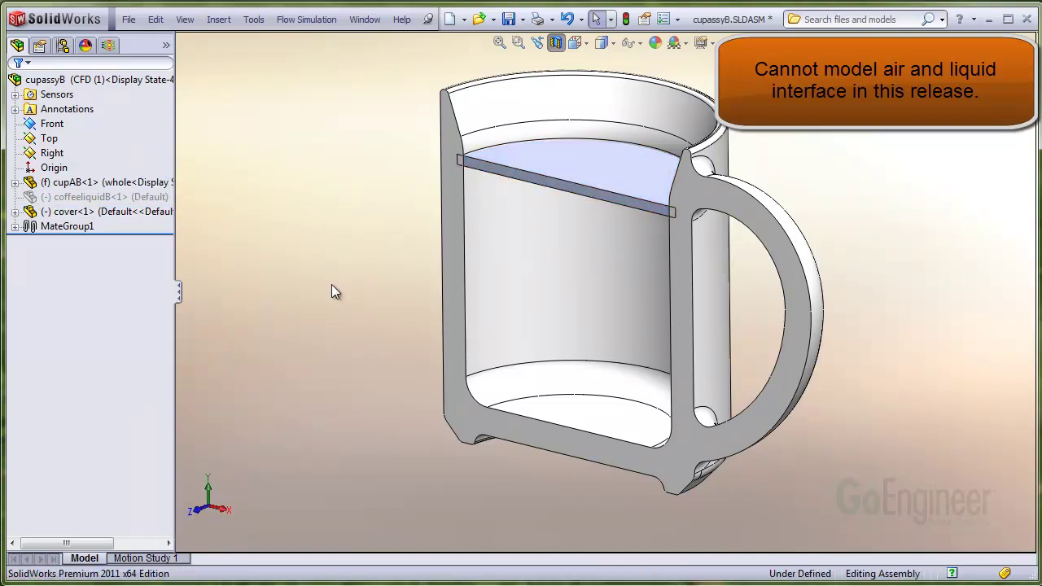
{"action": "middle_click_drag", "start_coordinate": [328, 242], "coordinate": [333, 237]}
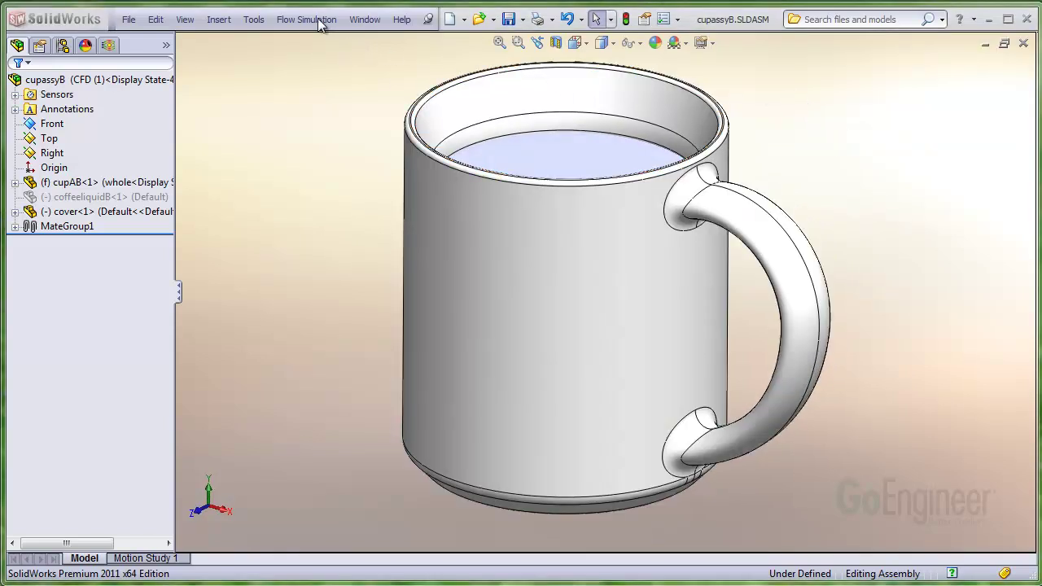
Start the project wizard with configuration 'Transient Convection', accepting default units and general settings.
{"action": "left_click", "coordinate": [306, 20]}
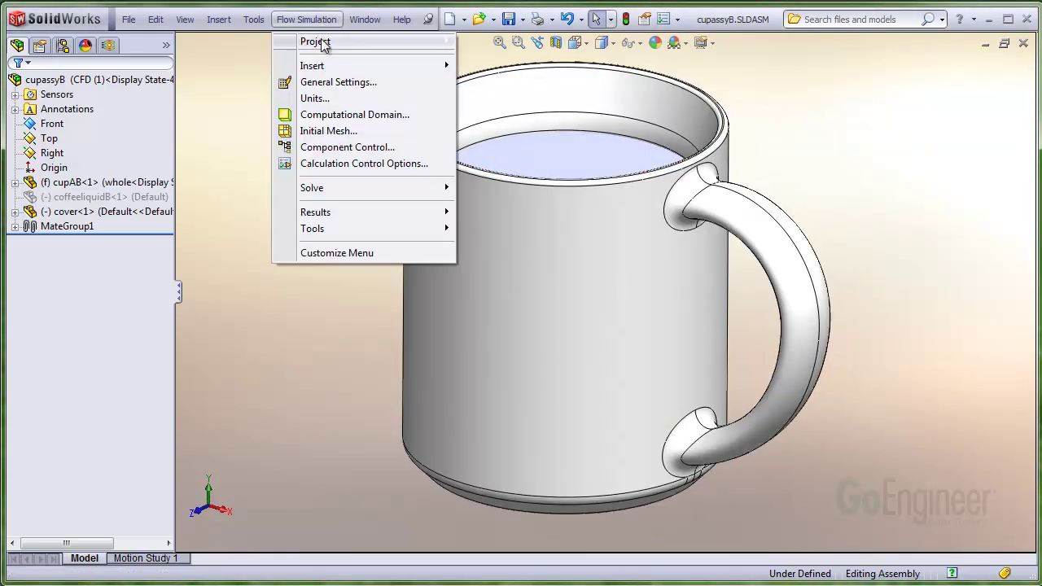
{"action": "mouse_move", "coordinate": [323, 46]}
{"action": "left_click", "coordinate": [527, 61]}
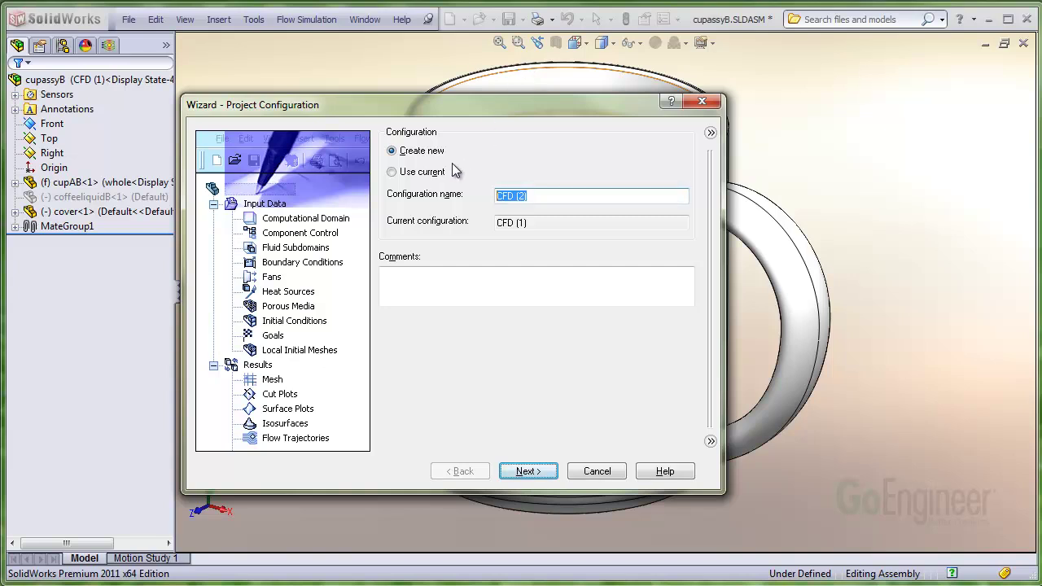
{"action": "type", "text": "Transient Convection"}
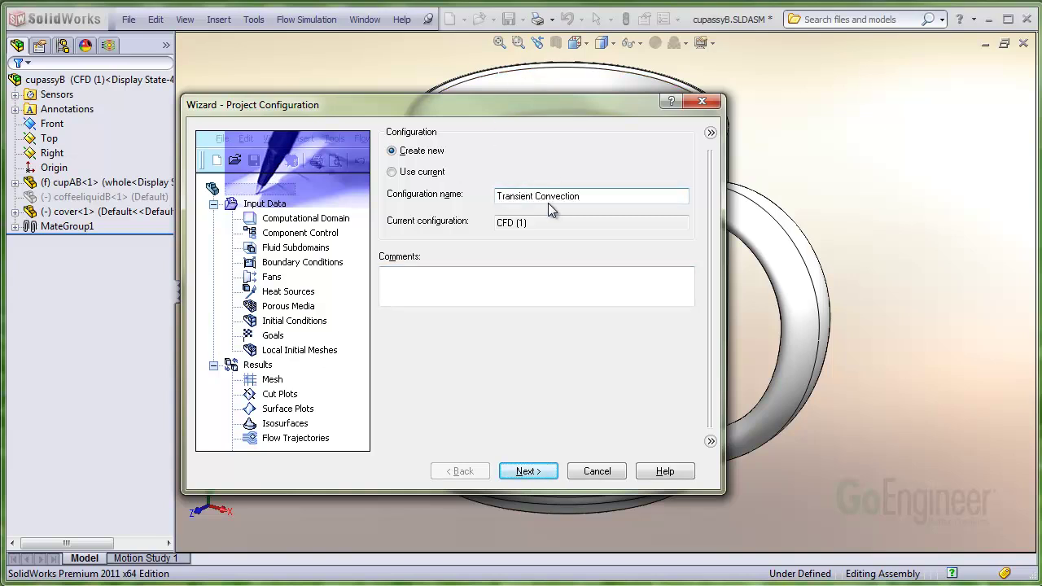
{"action": "key", "text": "Return"}
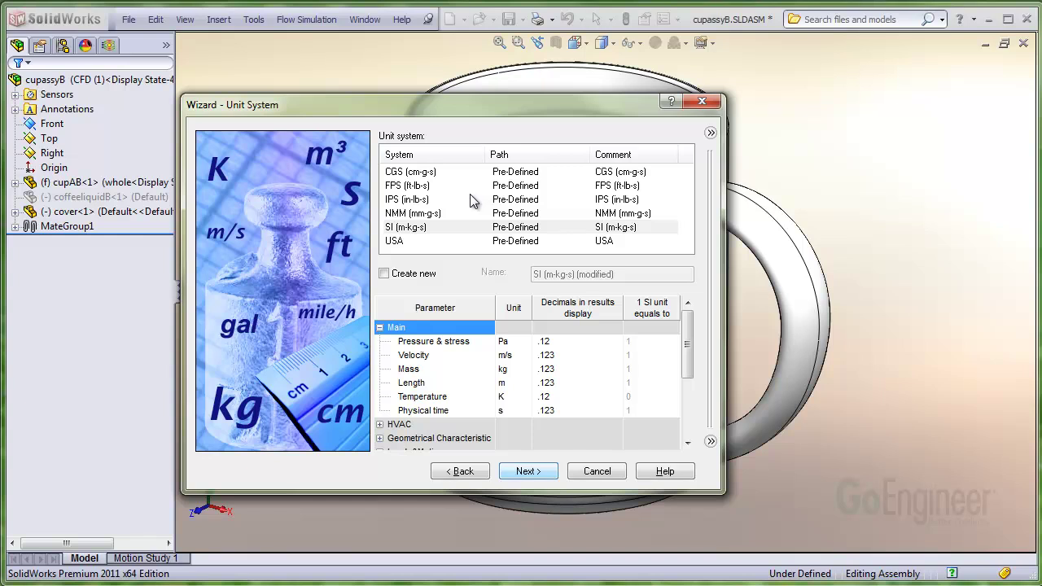
{"action": "key", "text": "Return"}
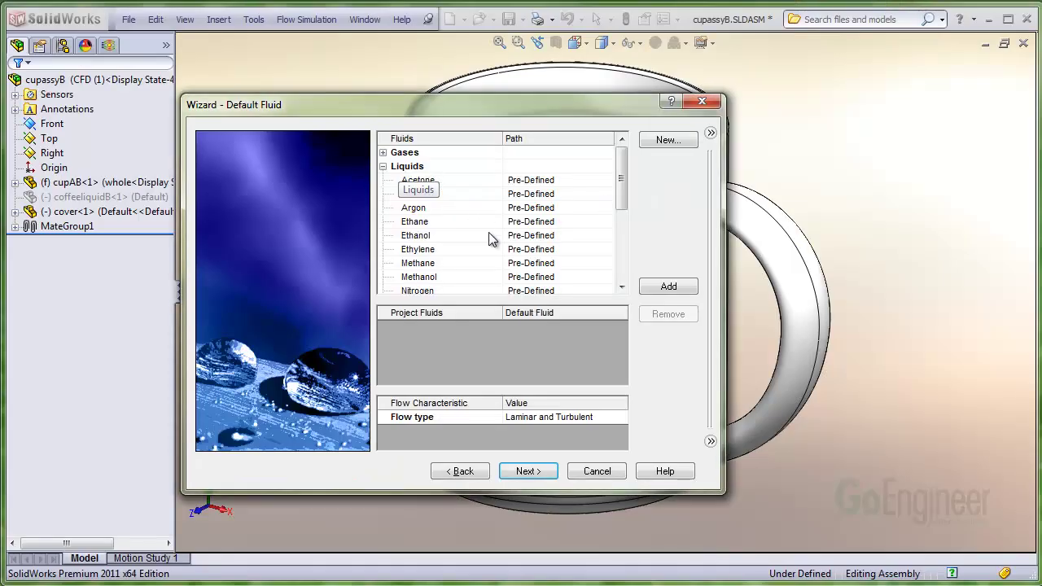
Add Water from the liquids list as the project fluid.
{"action": "key", "text": "w"}
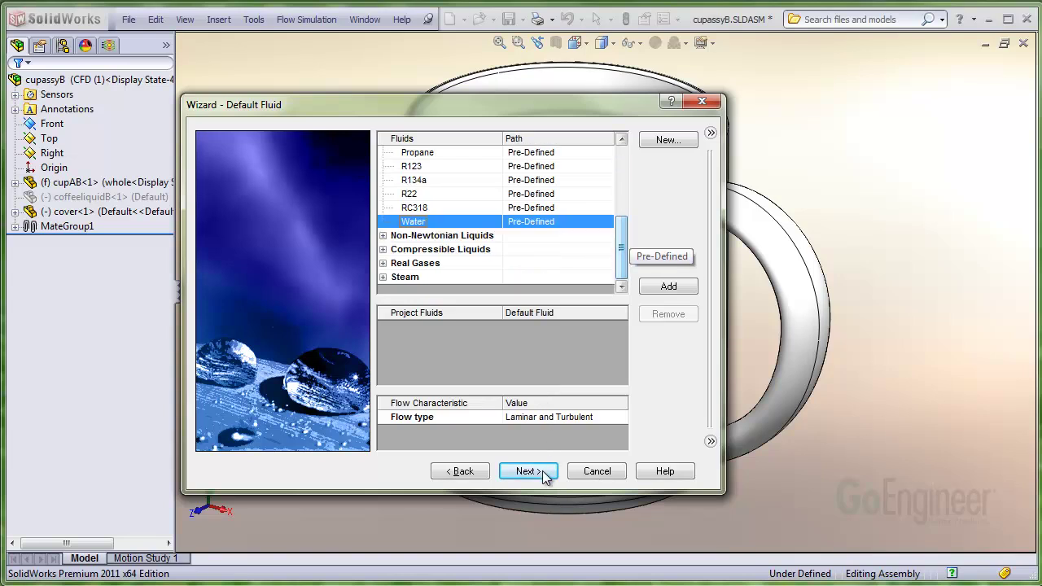
{"action": "key", "text": "alt+a"}
{"action": "left_click", "coordinate": [528, 472]}
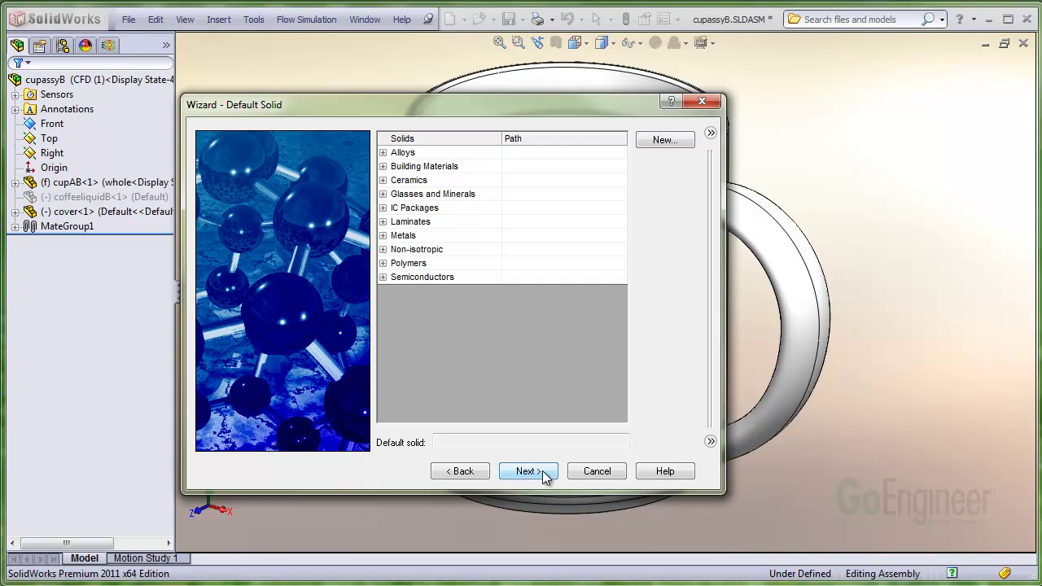
Make Alumina (Typical) from Ceramics the default solid and accept default wall conditions.
{"action": "key", "text": "l"}
{"action": "key", "text": "c"}
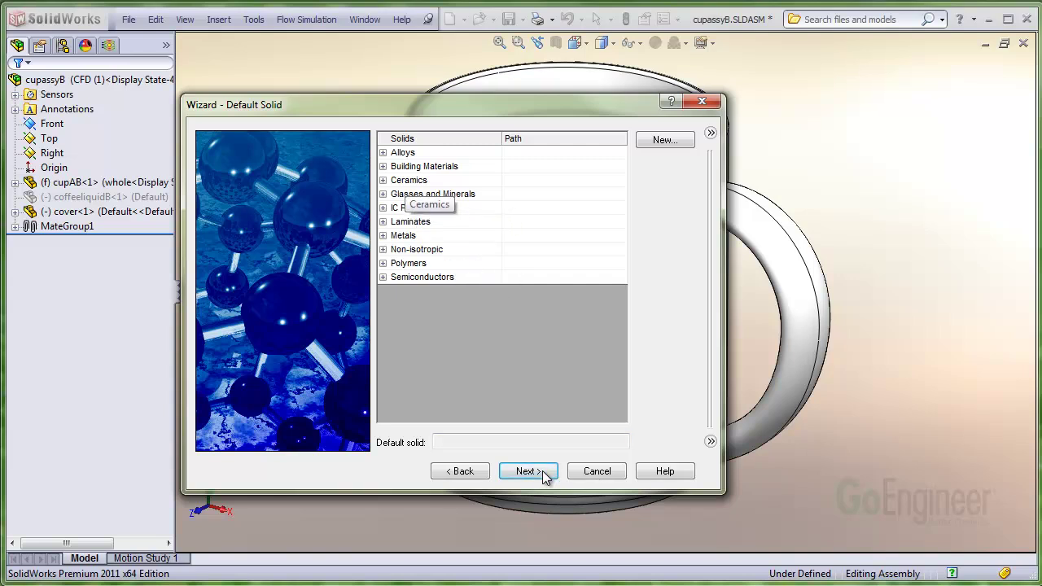
{"action": "key", "text": "Right"}
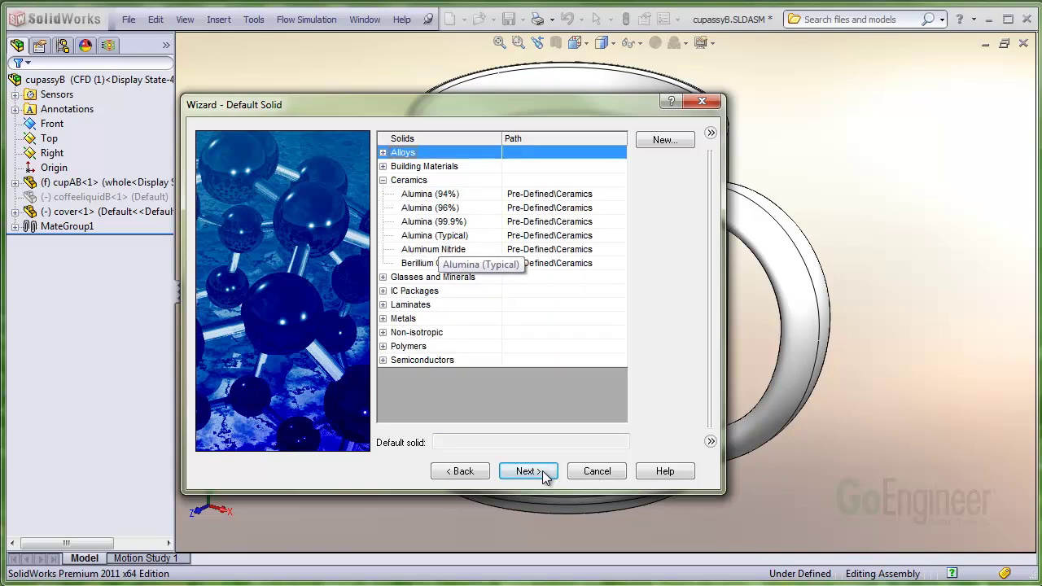
{"action": "key", "text": "Down"}
{"action": "key", "text": "Down"}
{"action": "key", "text": "Down"}
{"action": "key", "text": "Down"}
{"action": "key", "text": "Down"}
{"action": "key", "text": "Down"}
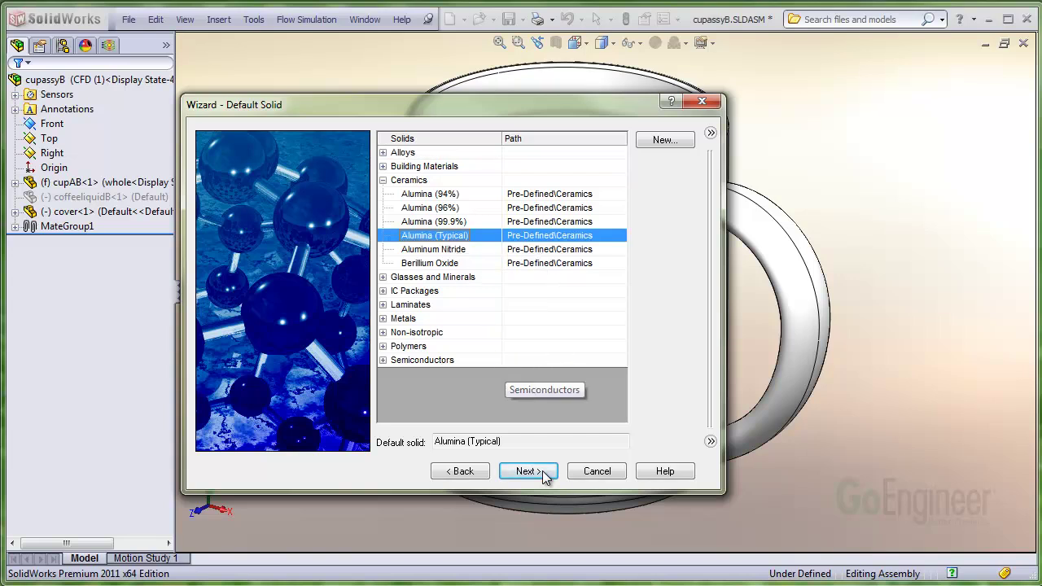
{"action": "left_click", "coordinate": [527, 472]}
{"action": "left_click", "coordinate": [543, 474]}
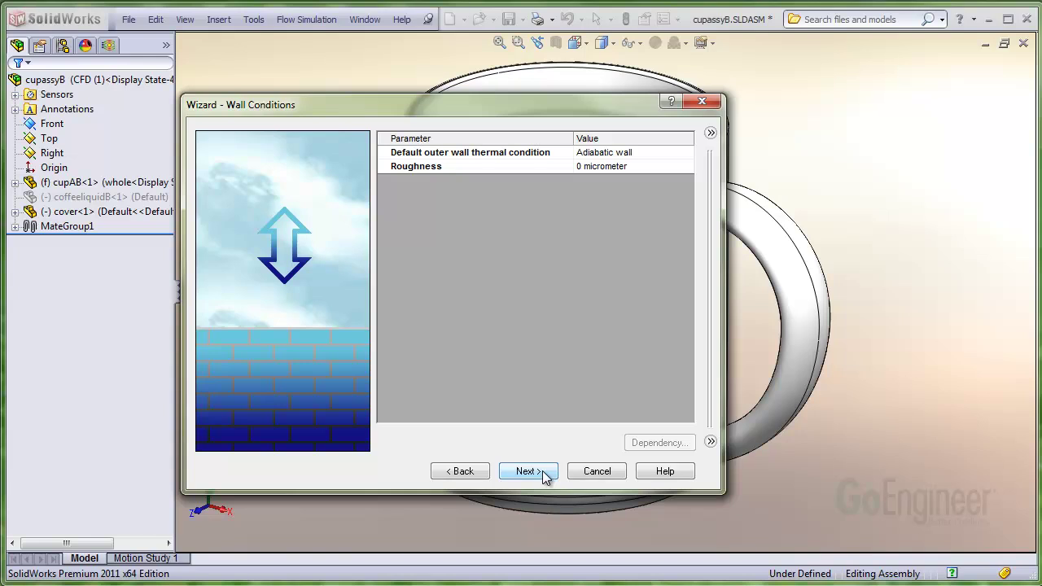
{"action": "left_click", "coordinate": [543, 474]}
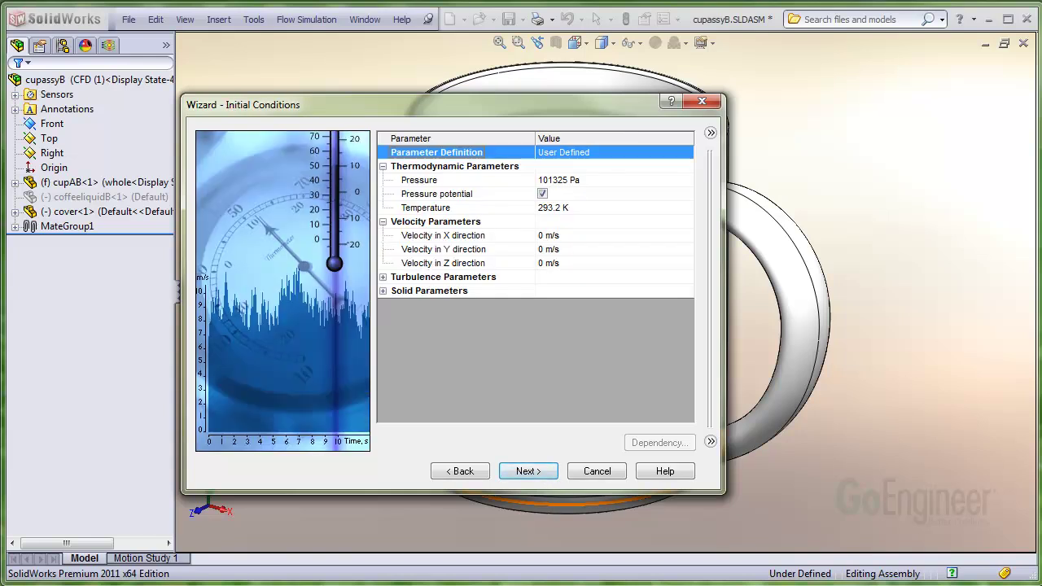
Set the initial fluid temperature to 297 K.
{"action": "left_click", "coordinate": [425, 207]}
{"action": "left_click", "coordinate": [554, 208]}
{"action": "left_click_drag", "start_coordinate": [547, 208], "coordinate": [570, 208]}
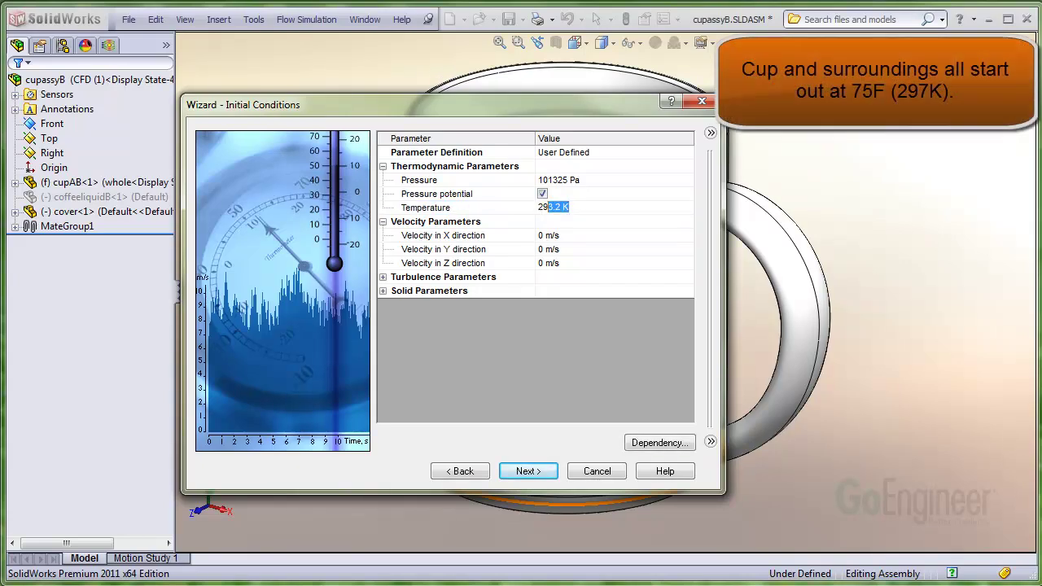
{"action": "type", "text": "2"}
{"action": "left_click", "coordinate": [383, 291]}
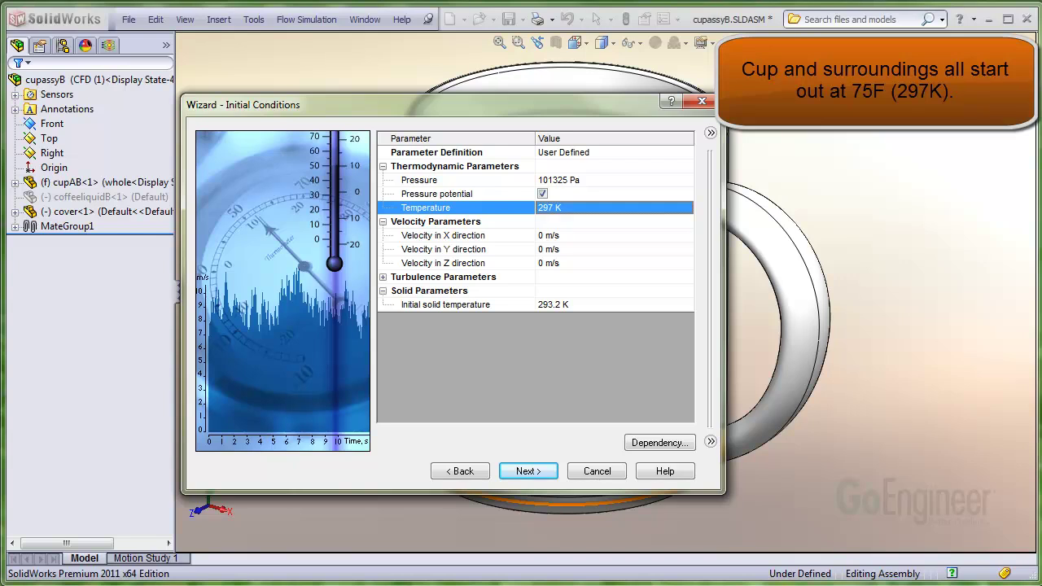
Set the initial solid temperature to 297 K and finish the project wizard.
{"action": "left_click", "coordinate": [553, 304]}
{"action": "left_click_drag", "start_coordinate": [570, 304], "coordinate": [537, 304]}
{"action": "type", "text": "297"}
{"action": "key", "text": "Return"}
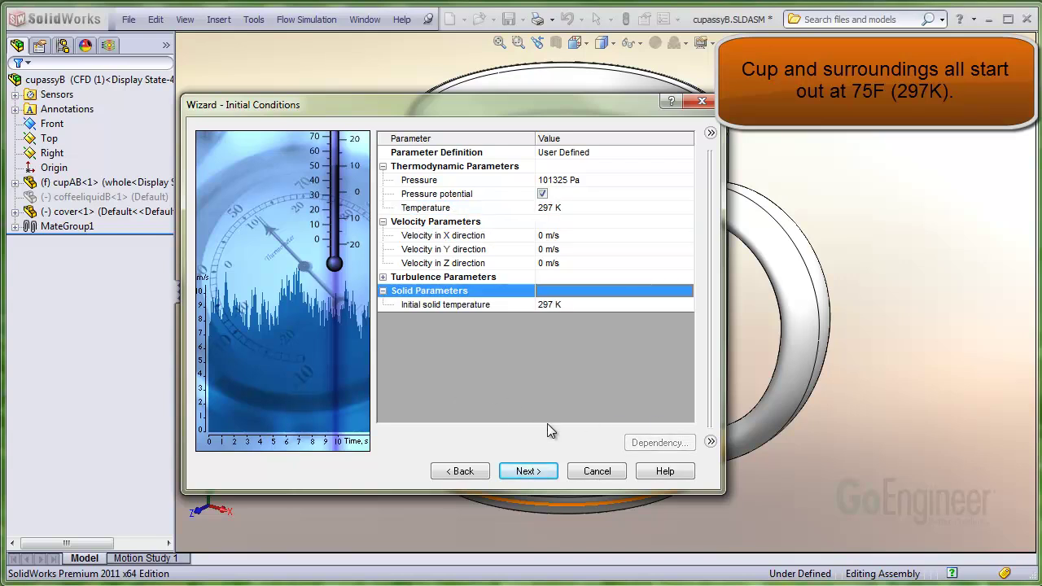
{"action": "left_click", "coordinate": [528, 471]}
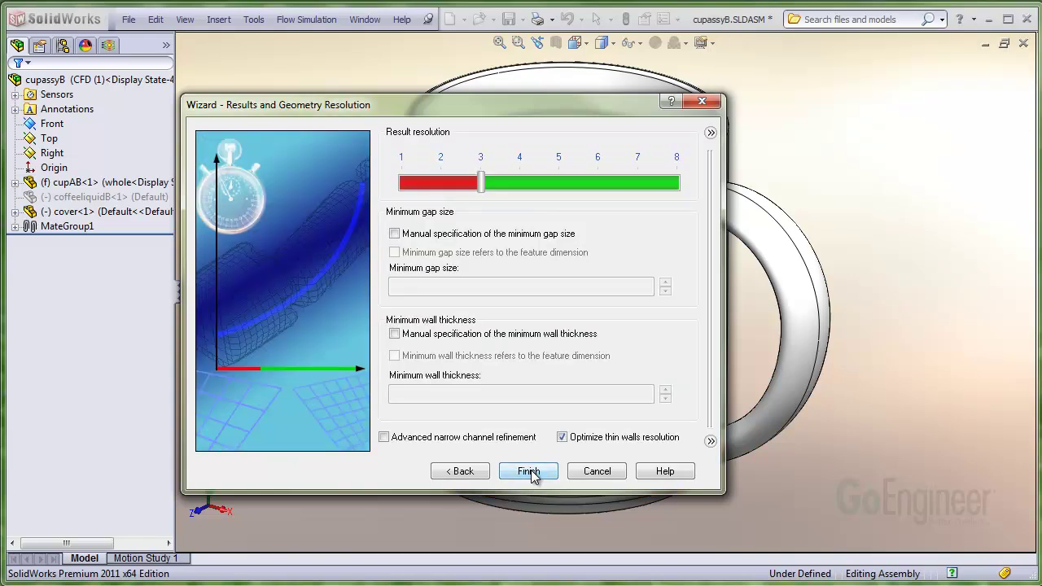
{"action": "left_click", "coordinate": [530, 472]}
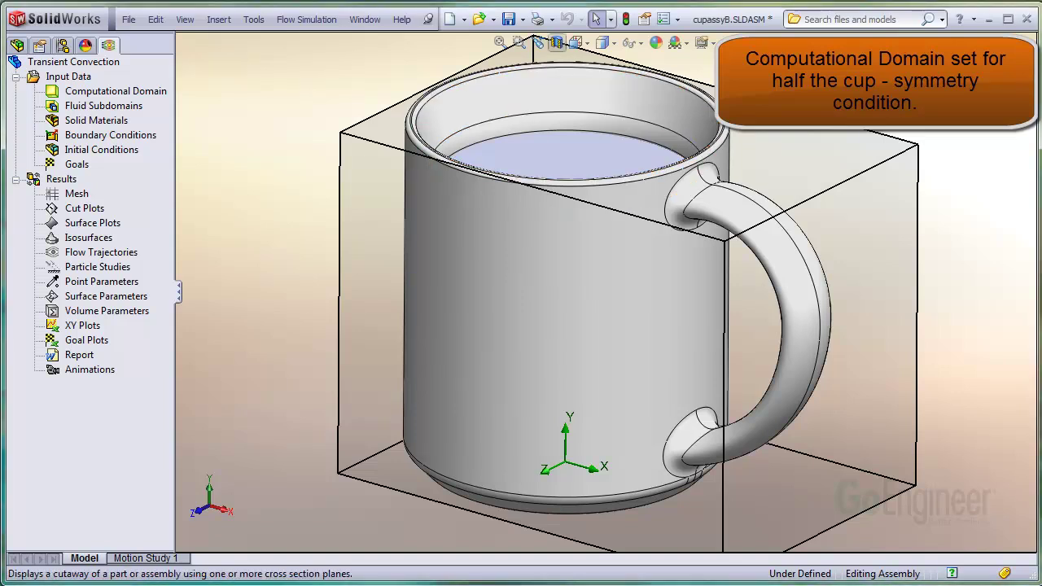
Make the computational domain's Z-max a Symmetry boundary at 0 m.
{"action": "left_click", "coordinate": [538, 43]}
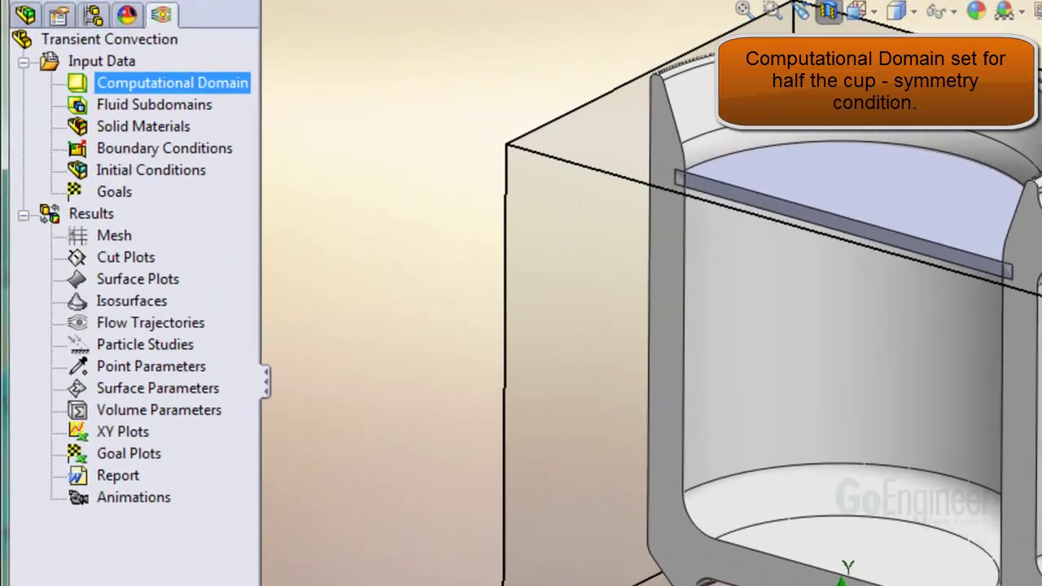
{"action": "right_click", "coordinate": [244, 81]}
{"action": "left_click", "coordinate": [346, 99]}
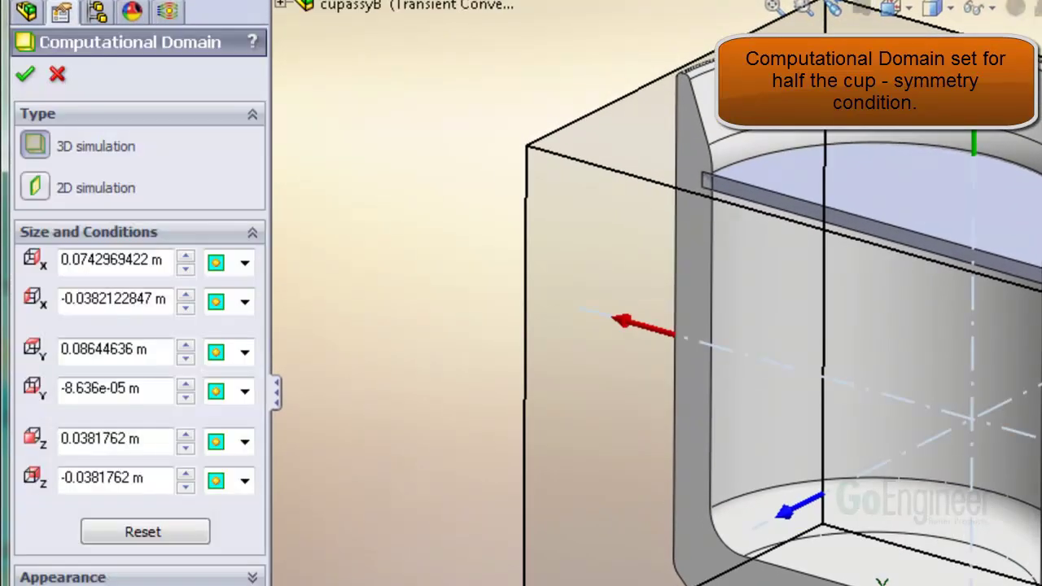
{"action": "left_click", "coordinate": [244, 441]}
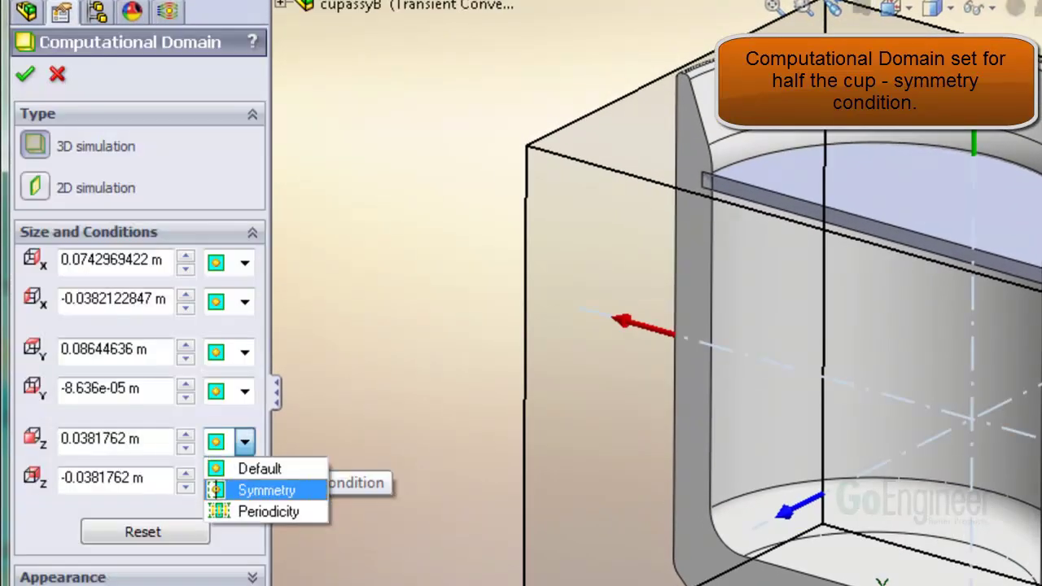
{"action": "left_click", "coordinate": [267, 489]}
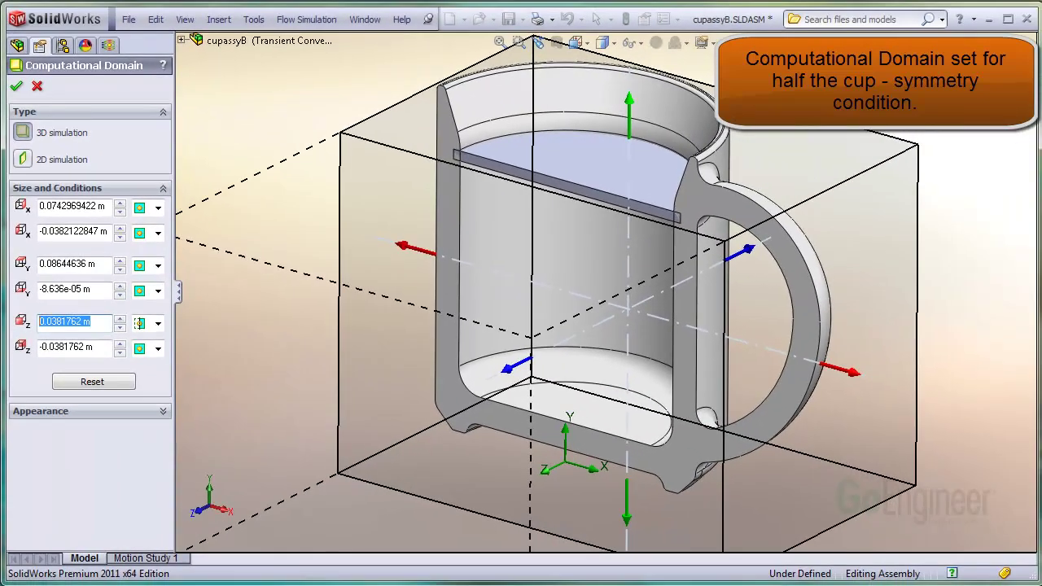
{"action": "type", "text": "0"}
{"action": "key", "text": "Return"}
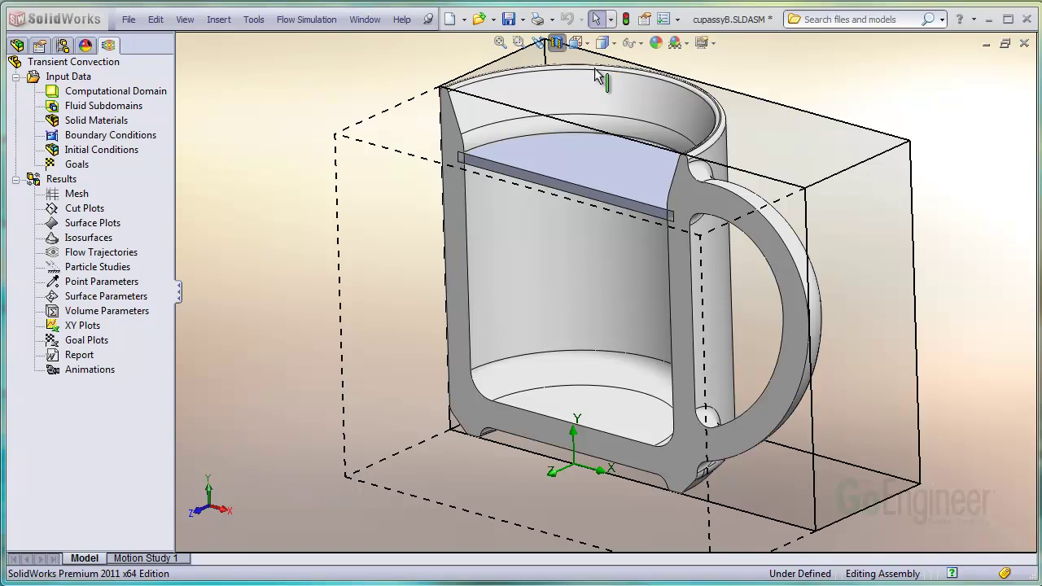
{"action": "left_click", "coordinate": [557, 42]}
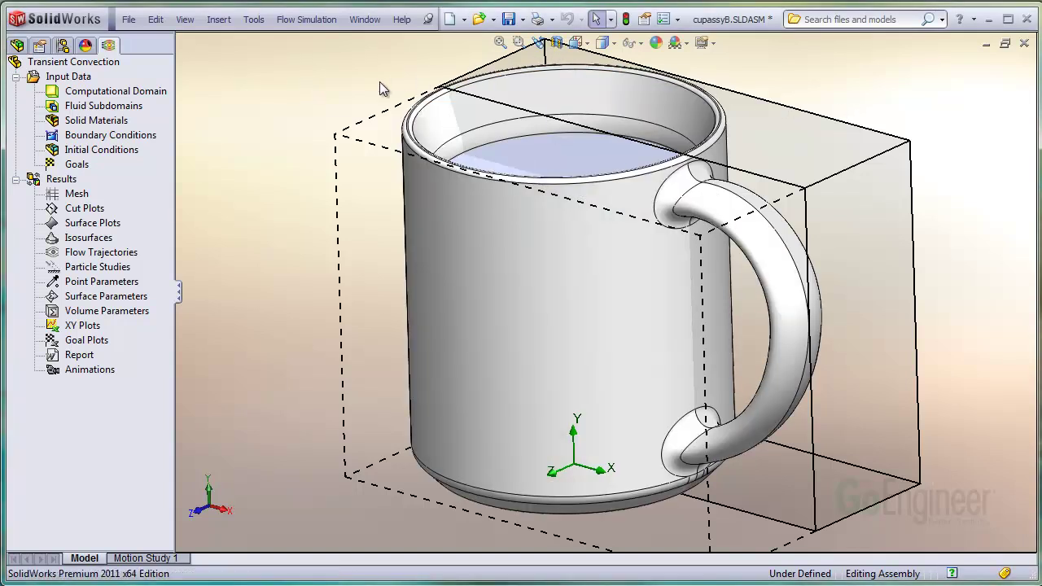
Insert an Outer Wall boundary condition with 25 W/m^2/K heat transfer coefficient and 297 K.
{"action": "right_click", "coordinate": [133, 140]}
{"action": "left_click", "coordinate": [213, 147]}
{"action": "left_click", "coordinate": [91, 272]}
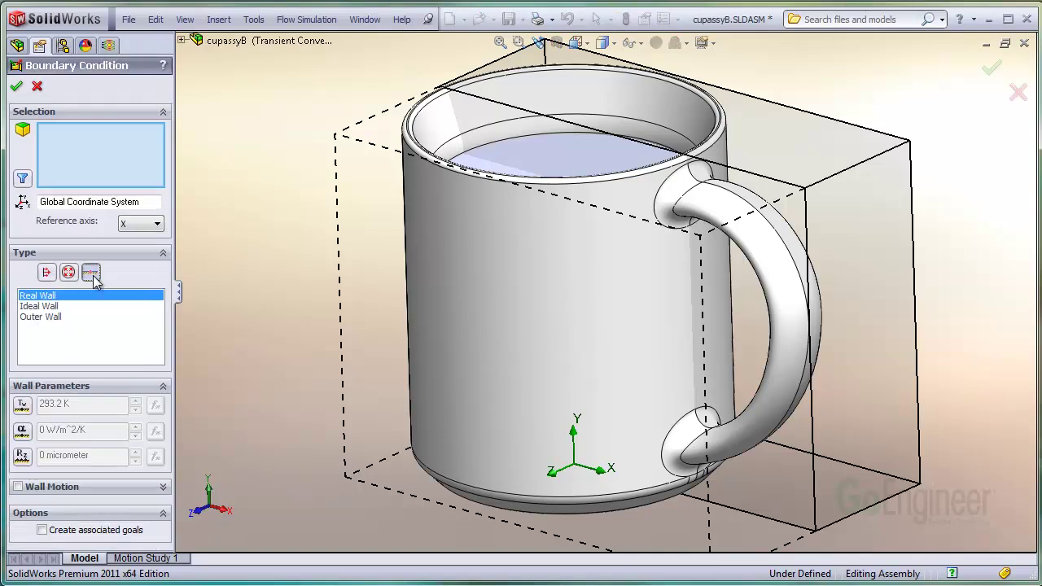
{"action": "left_click", "coordinate": [57, 317]}
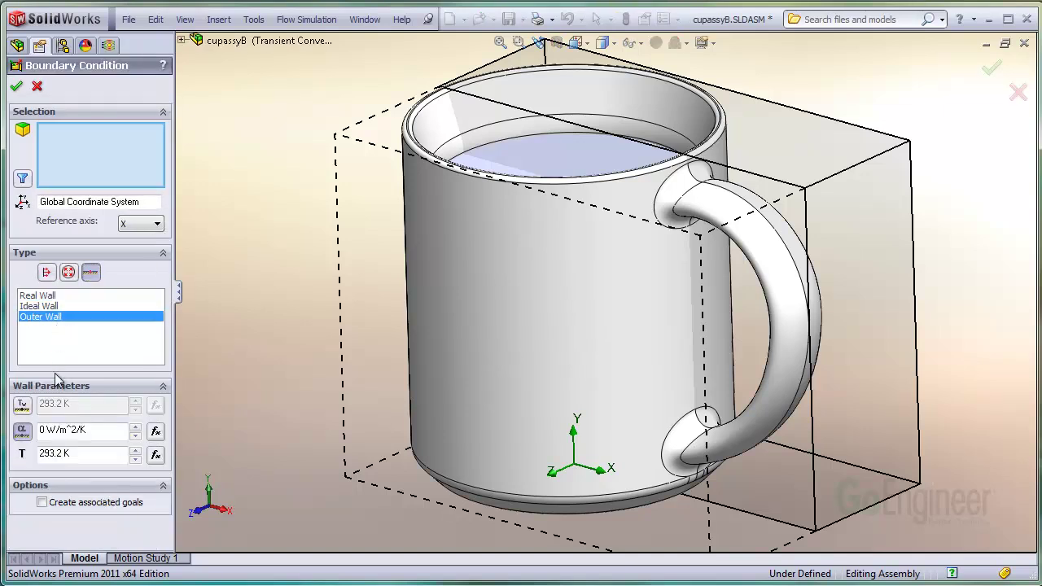
{"action": "double_click", "coordinate": [102, 432]}
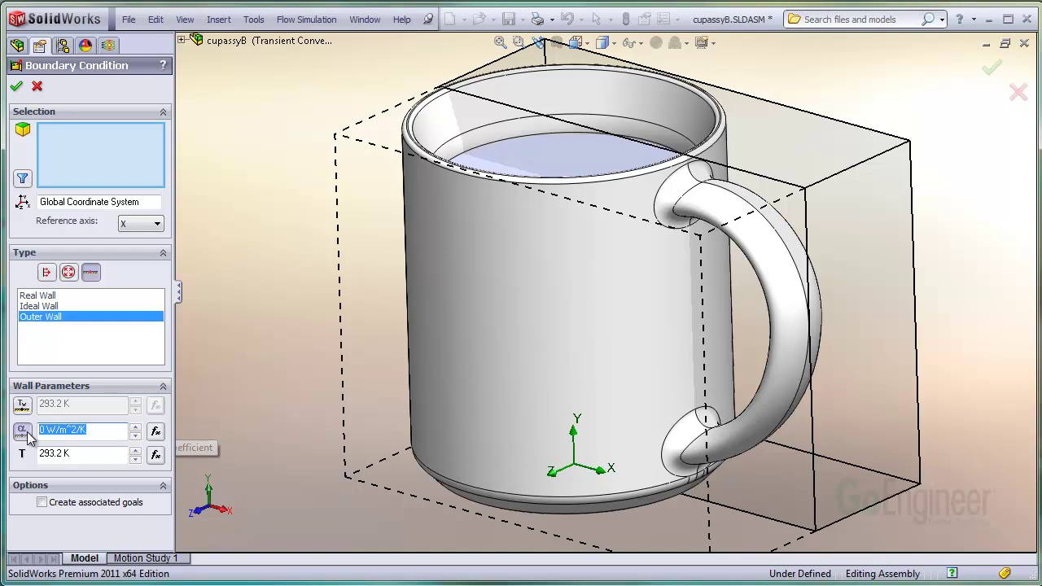
{"action": "type", "text": "25"}
{"action": "key", "text": "Tab"}
{"action": "type", "text": "2"}
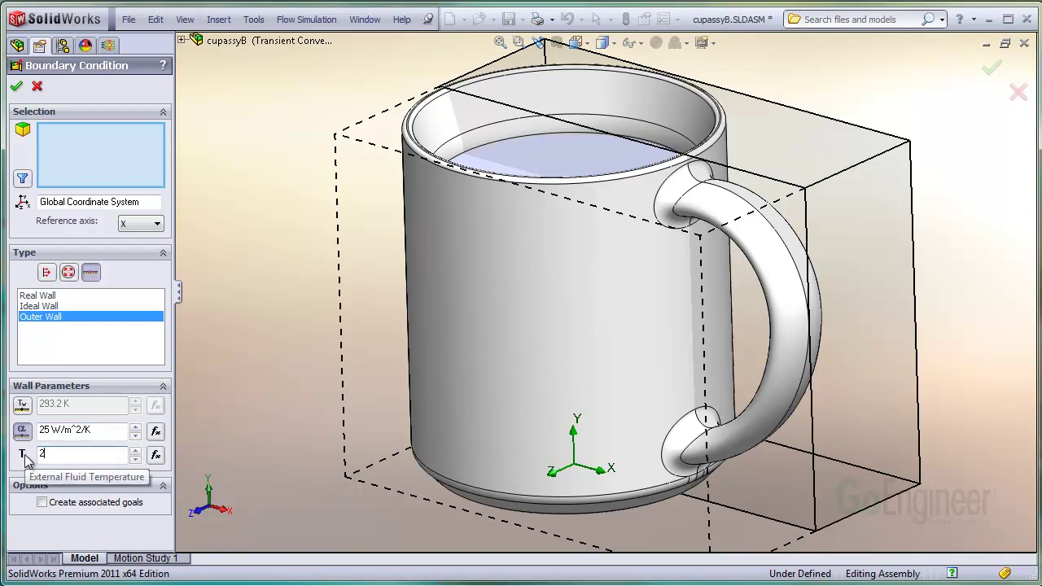
{"action": "type", "text": "97"}
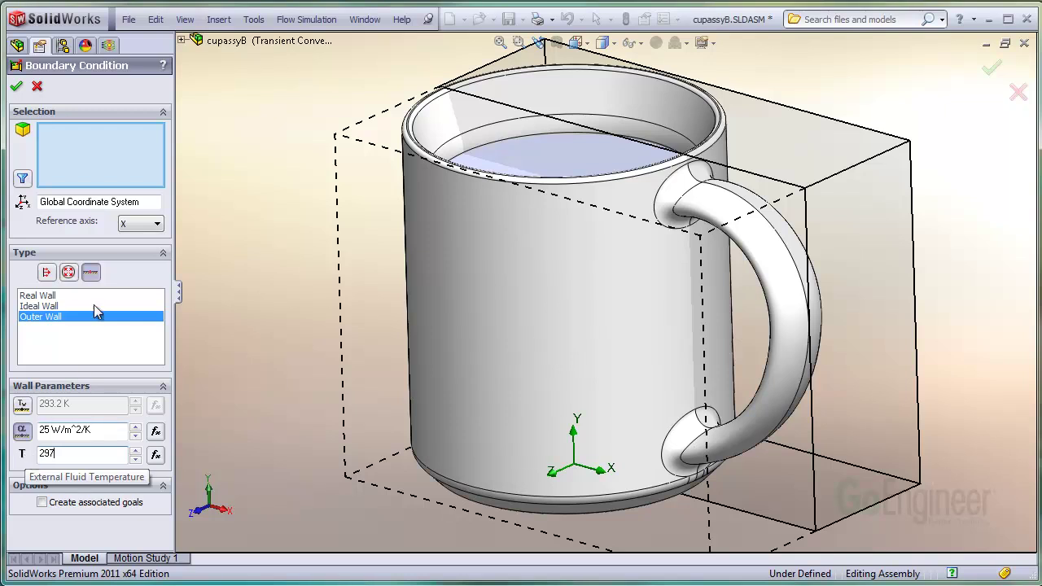
{"action": "left_click", "coordinate": [108, 132]}
Apply the outer wall to the mug's outer, handle, inner and cover top faces.
{"action": "left_click", "coordinate": [476, 257]}
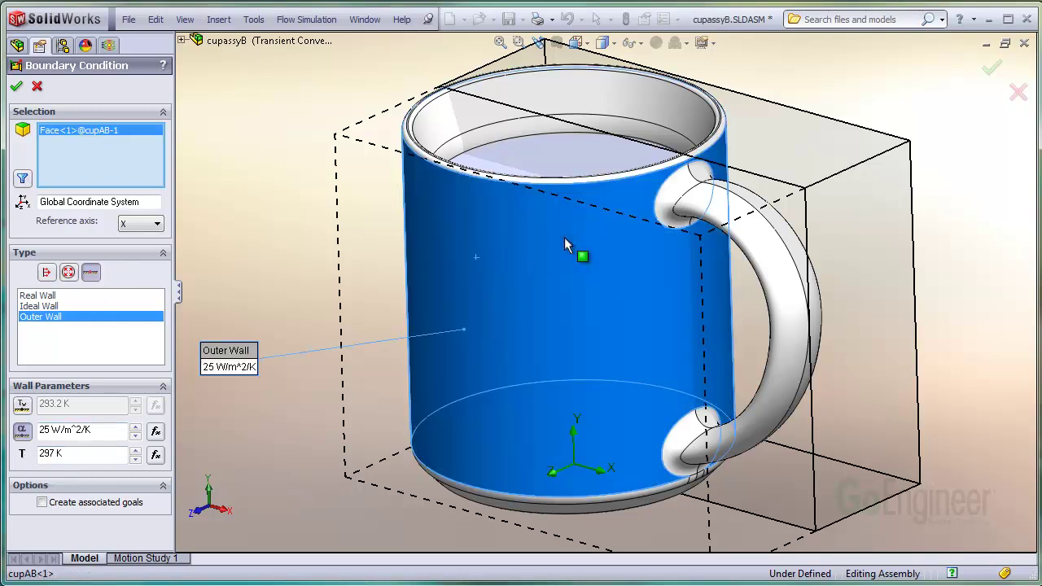
{"action": "left_click", "coordinate": [697, 189]}
{"action": "left_click", "coordinate": [695, 186]}
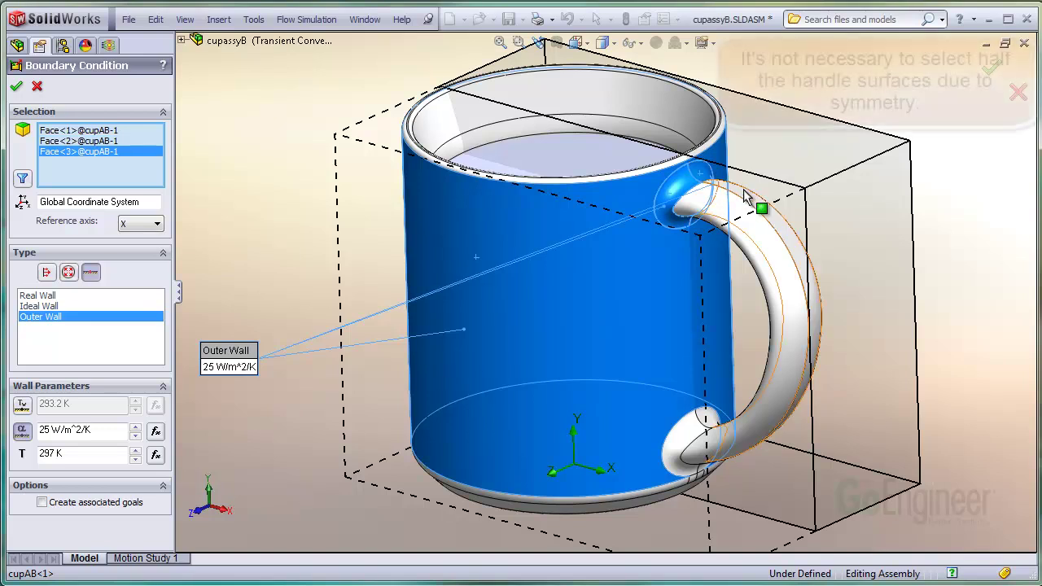
{"action": "left_click", "coordinate": [765, 232]}
{"action": "left_click", "coordinate": [728, 415]}
{"action": "left_click", "coordinate": [709, 441]}
{"action": "left_click", "coordinate": [690, 443]}
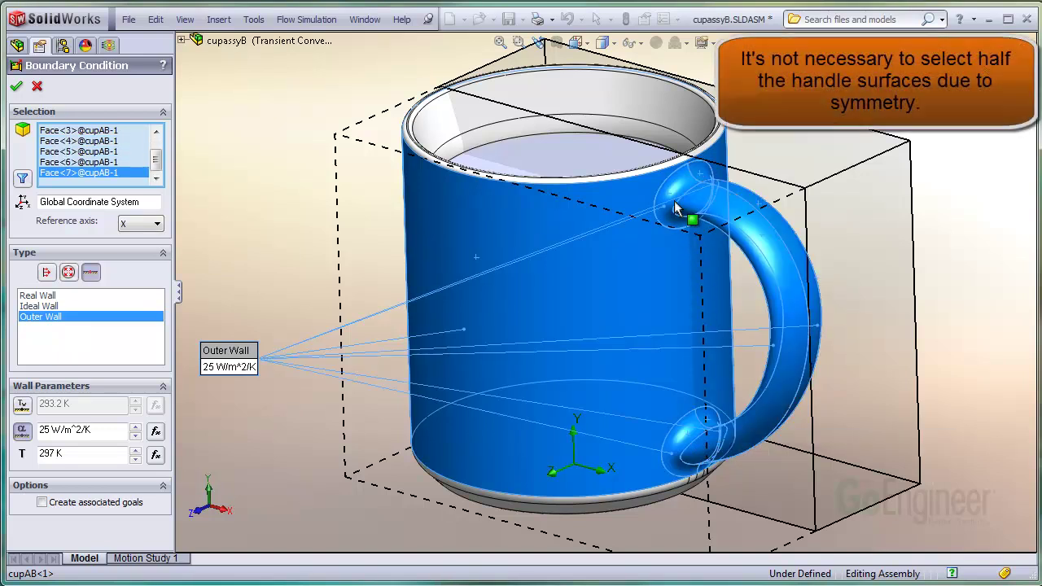
{"action": "left_click", "coordinate": [656, 137]}
{"action": "left_click", "coordinate": [655, 103]}
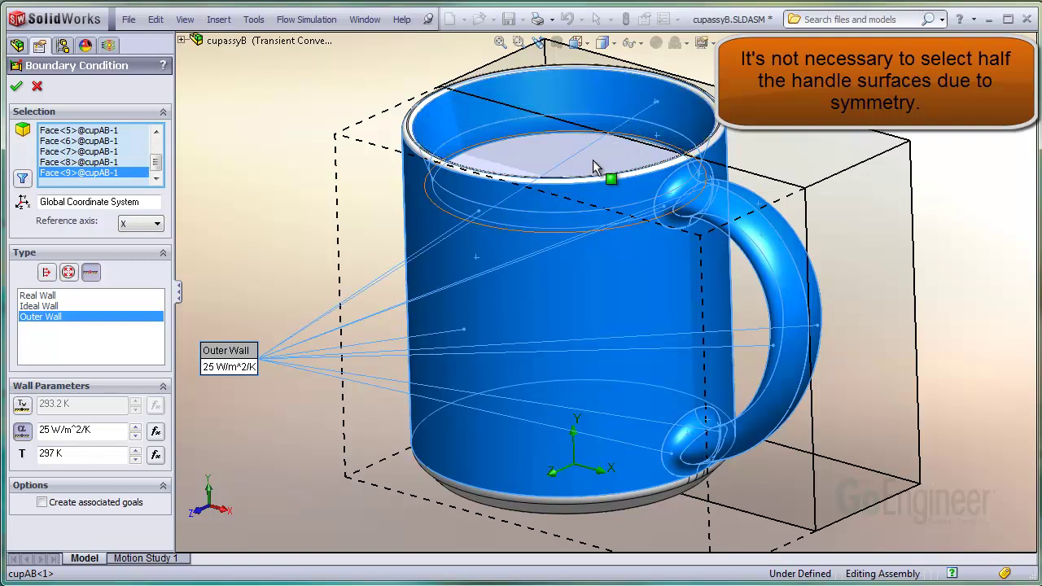
{"action": "left_click", "coordinate": [594, 161]}
{"action": "key", "text": "Return"}
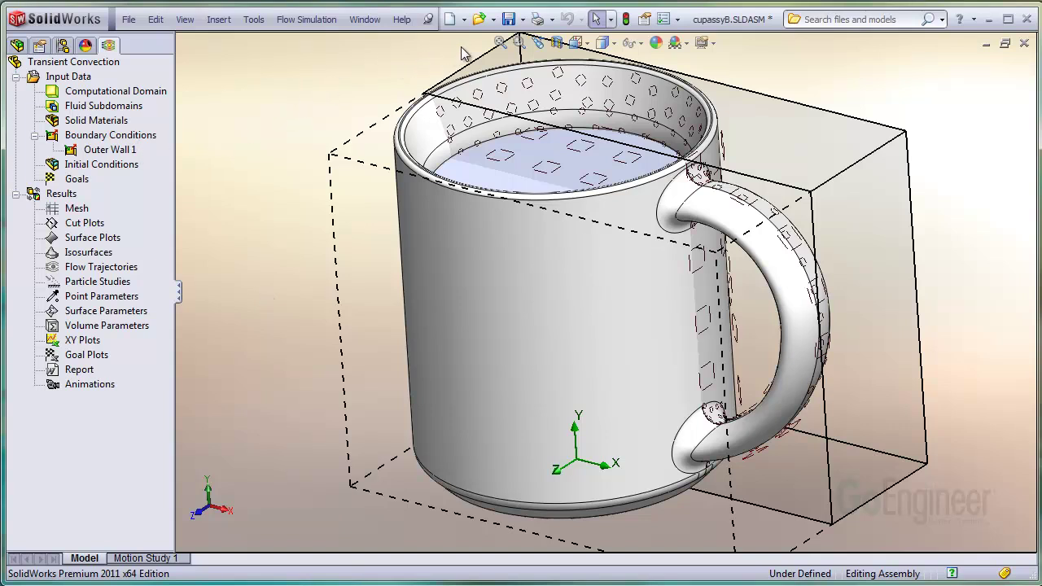
Select the inner cup wall, fillet, bottom and cover underside faces for a new initial condition.
{"action": "left_click", "coordinate": [559, 45]}
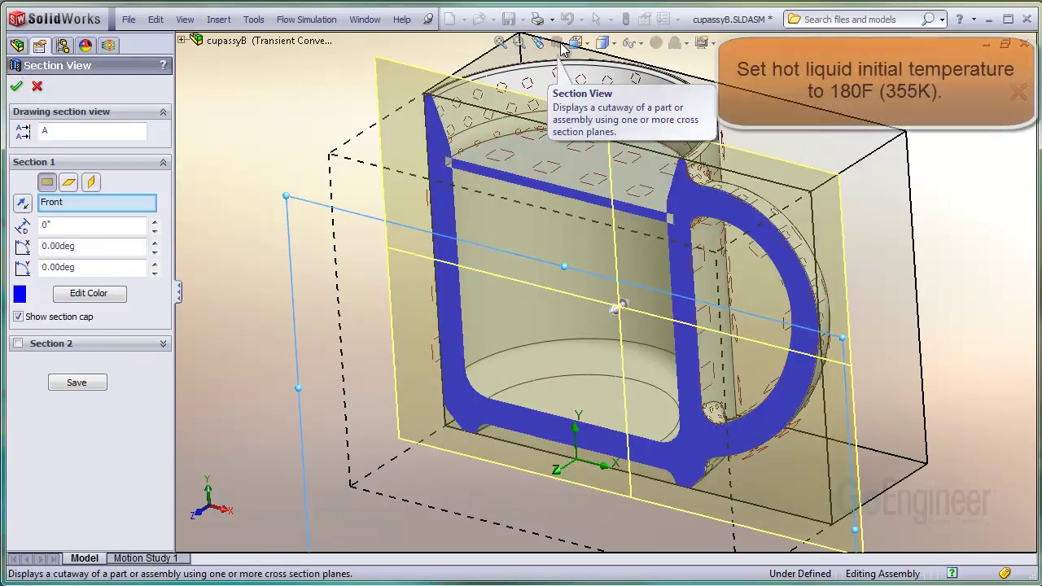
{"action": "left_click", "coordinate": [16, 86]}
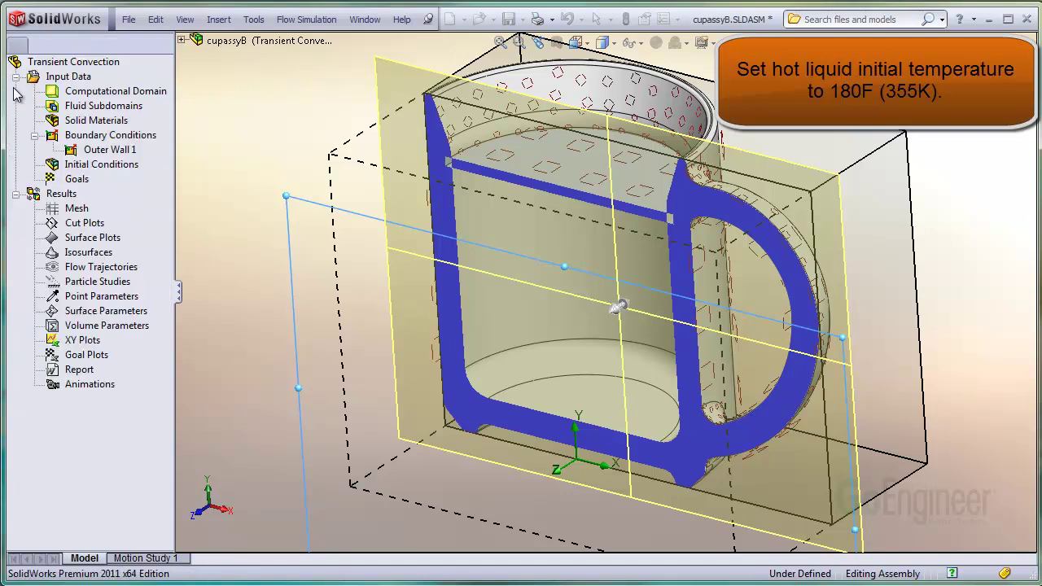
{"action": "right_click", "coordinate": [79, 169]}
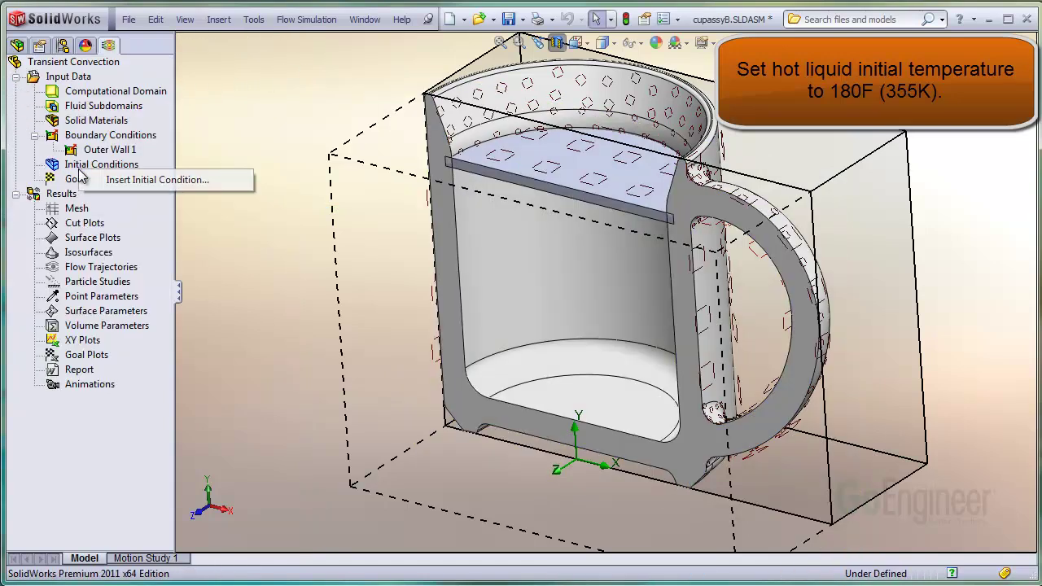
{"action": "left_click", "coordinate": [131, 182]}
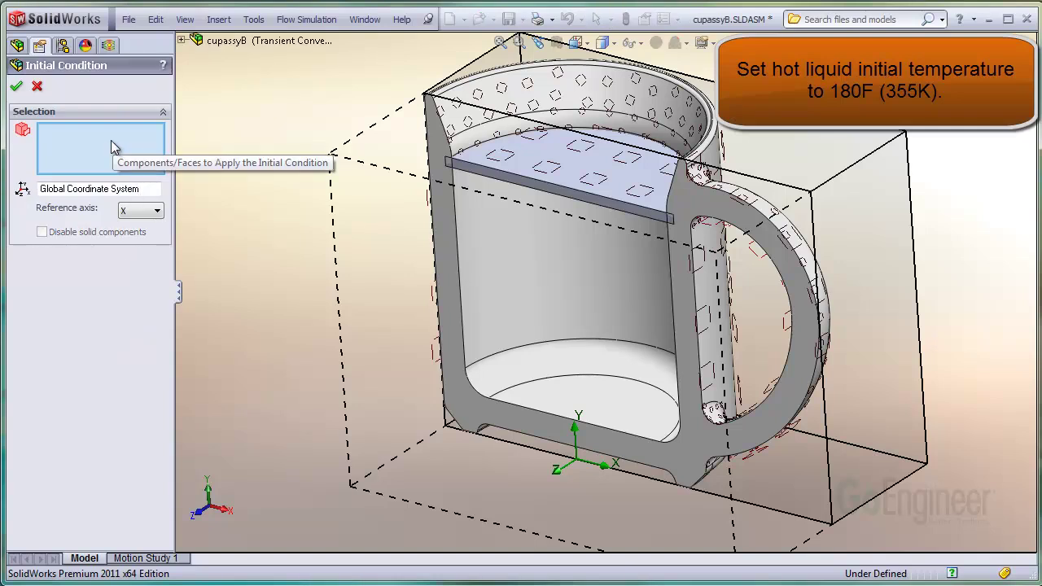
{"action": "left_click", "coordinate": [473, 269]}
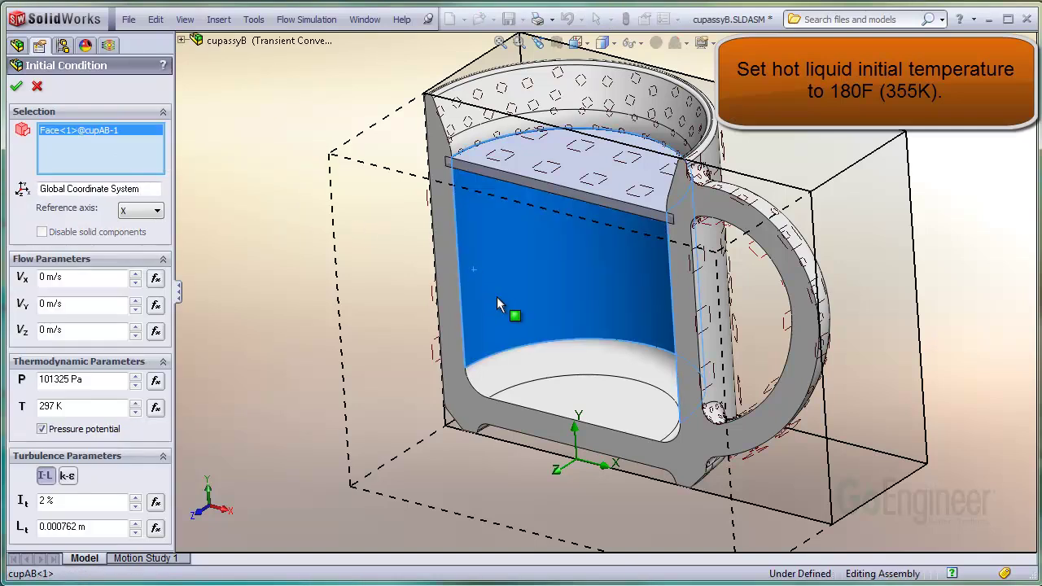
{"action": "left_click", "coordinate": [561, 373]}
{"action": "left_click", "coordinate": [620, 398]}
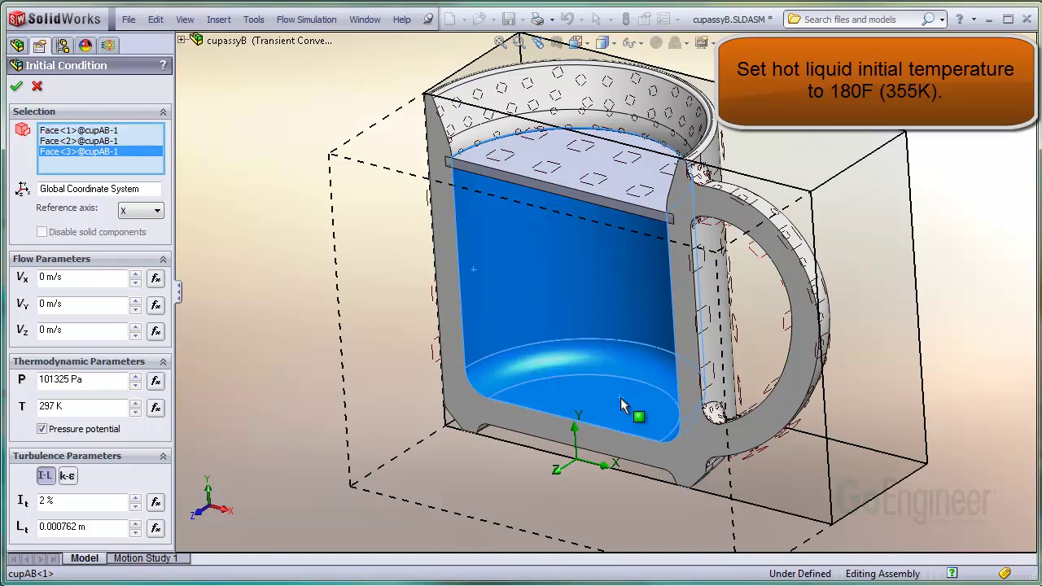
{"action": "middle_click_drag", "start_coordinate": [621, 398], "coordinate": [629, 316]}
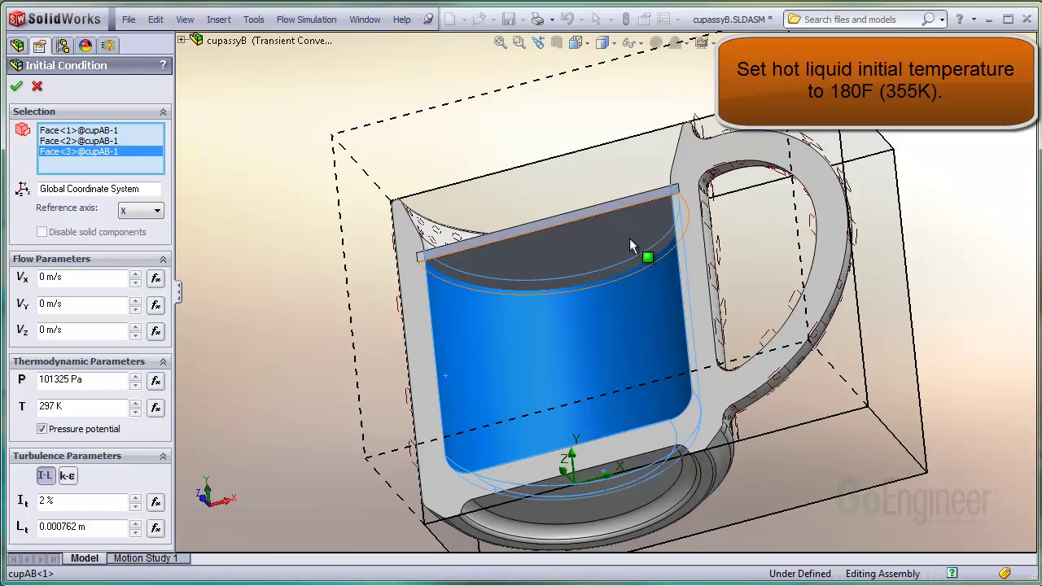
{"action": "left_click", "coordinate": [630, 238]}
{"action": "middle_click_drag", "start_coordinate": [618, 237], "coordinate": [604, 424]}
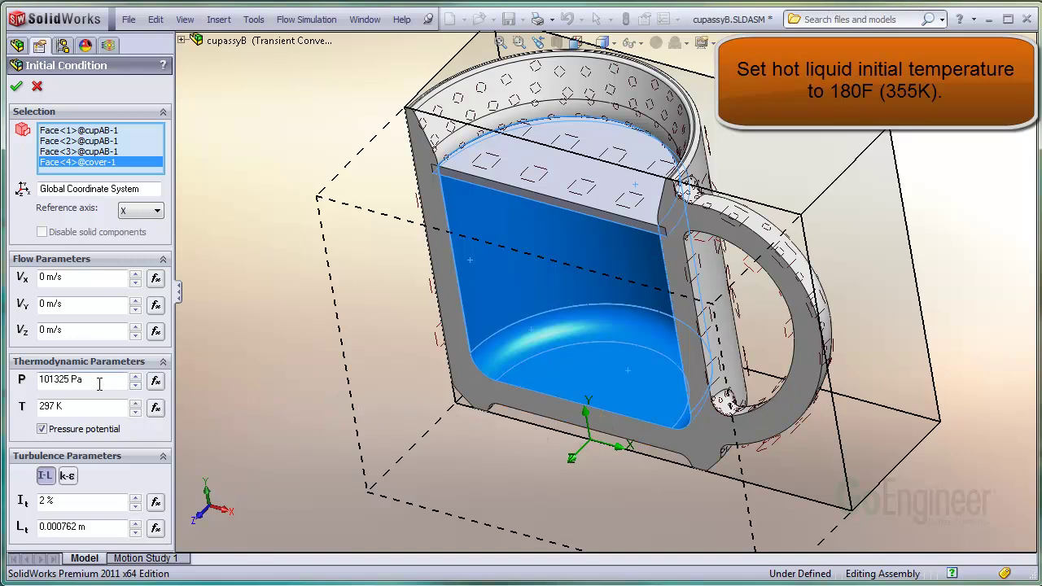
Set the liquid's initial temperature to 355 K and confirm.
{"action": "left_click_drag", "start_coordinate": [84, 401], "coordinate": [40, 407]}
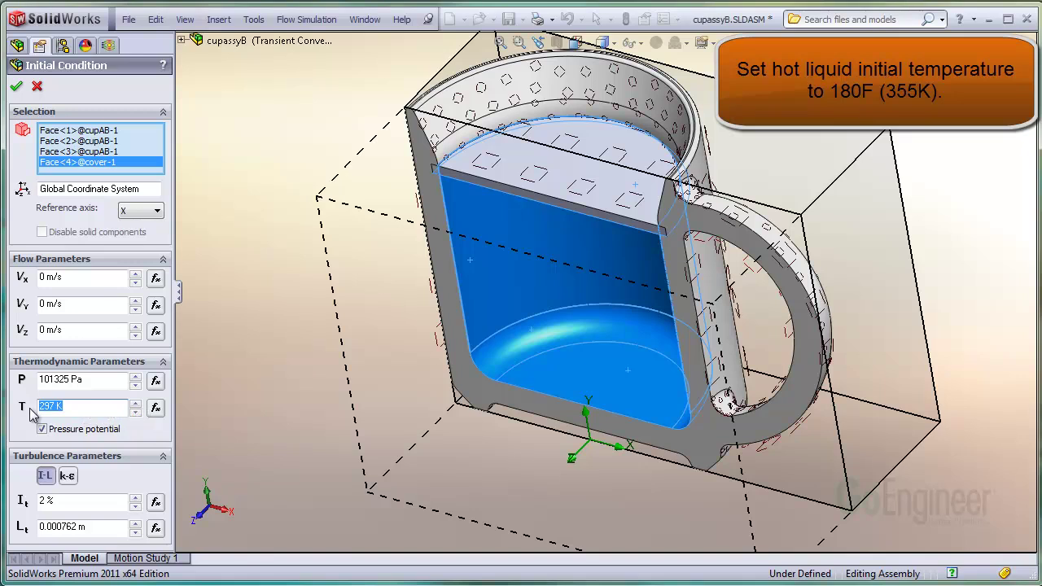
{"action": "key", "text": "Return"}
{"action": "left_click", "coordinate": [16, 85]}
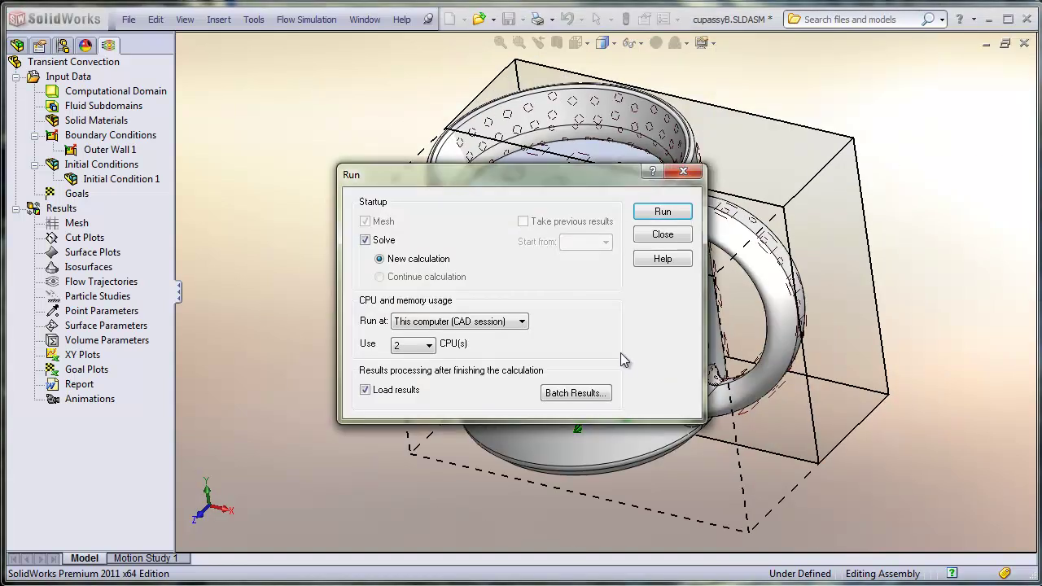
Run the transient calculation and hide the cover component.
{"action": "left_click", "coordinate": [656, 214]}
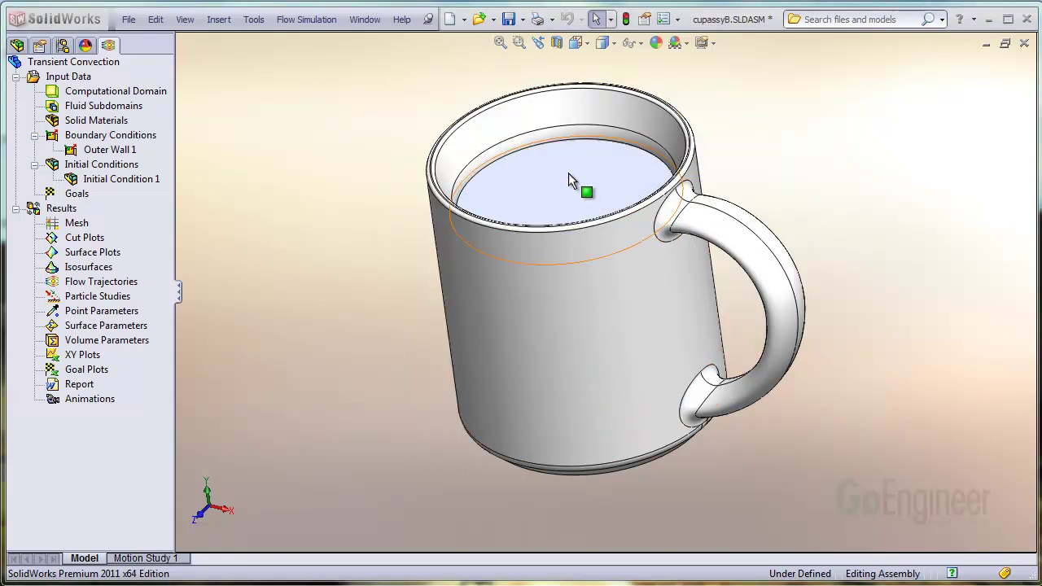
{"action": "right_click", "coordinate": [570, 169]}
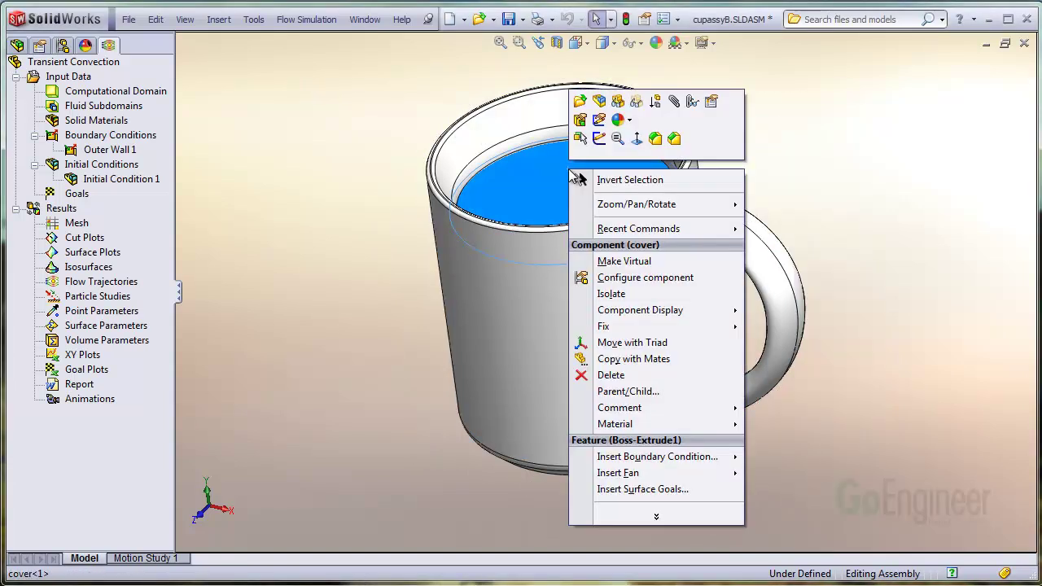
{"action": "left_click", "coordinate": [619, 112]}
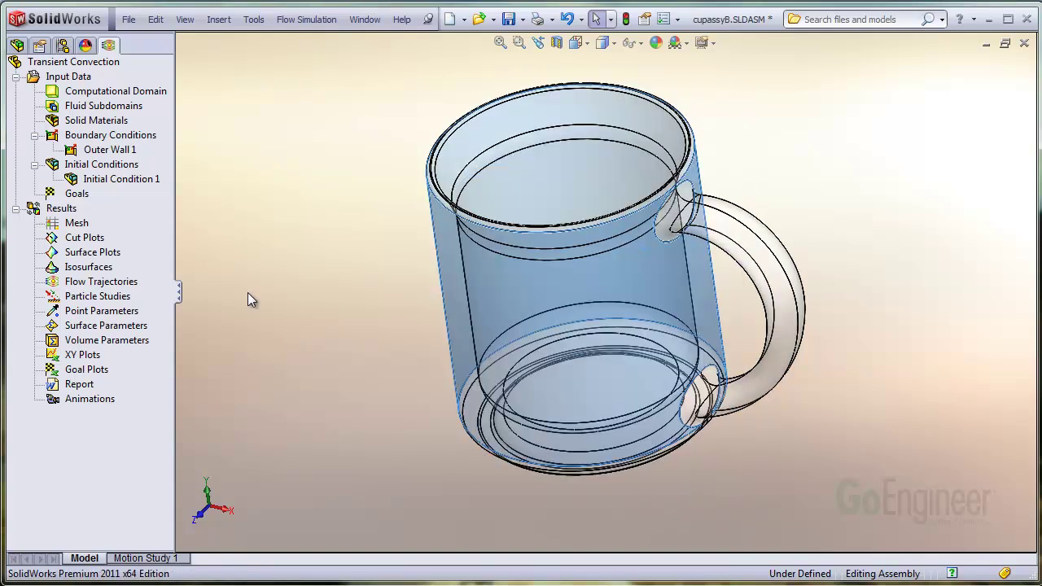
Add a Front-plane cut plot with Temperature contours and orbit to a near-front view.
{"action": "right_click", "coordinate": [87, 243]}
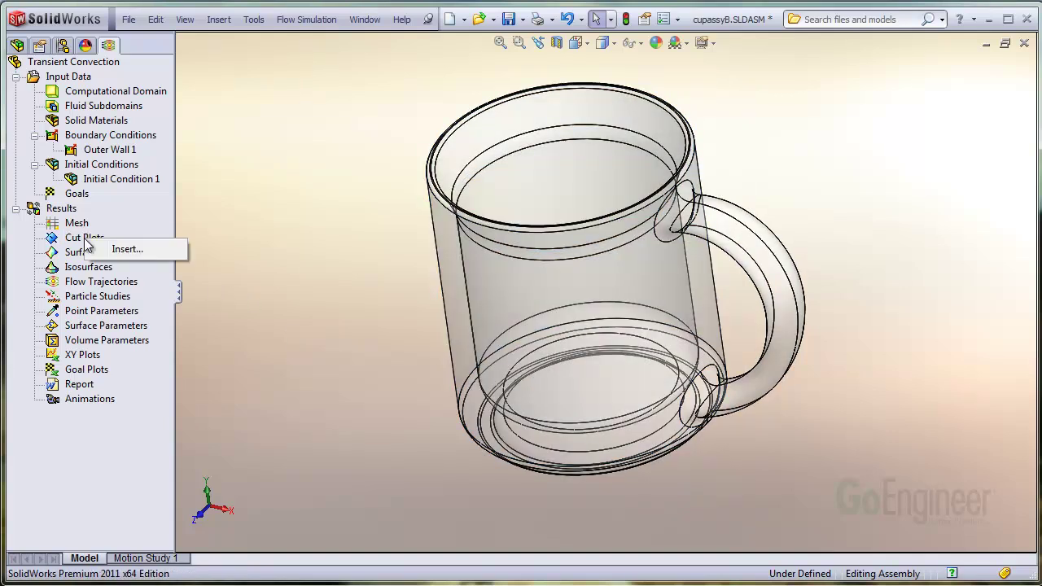
{"action": "left_click", "coordinate": [120, 250]}
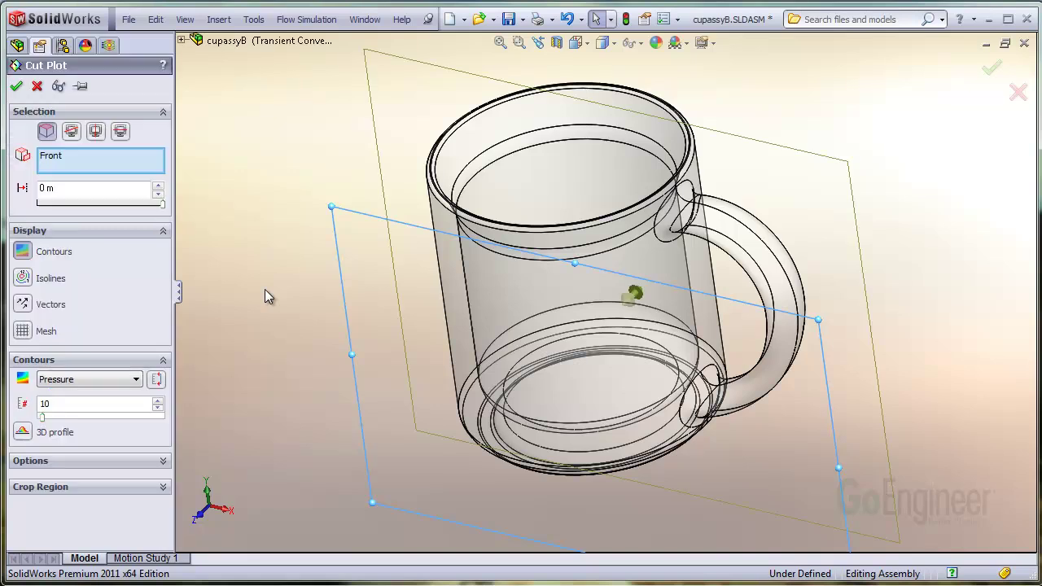
{"action": "left_click", "coordinate": [56, 381]}
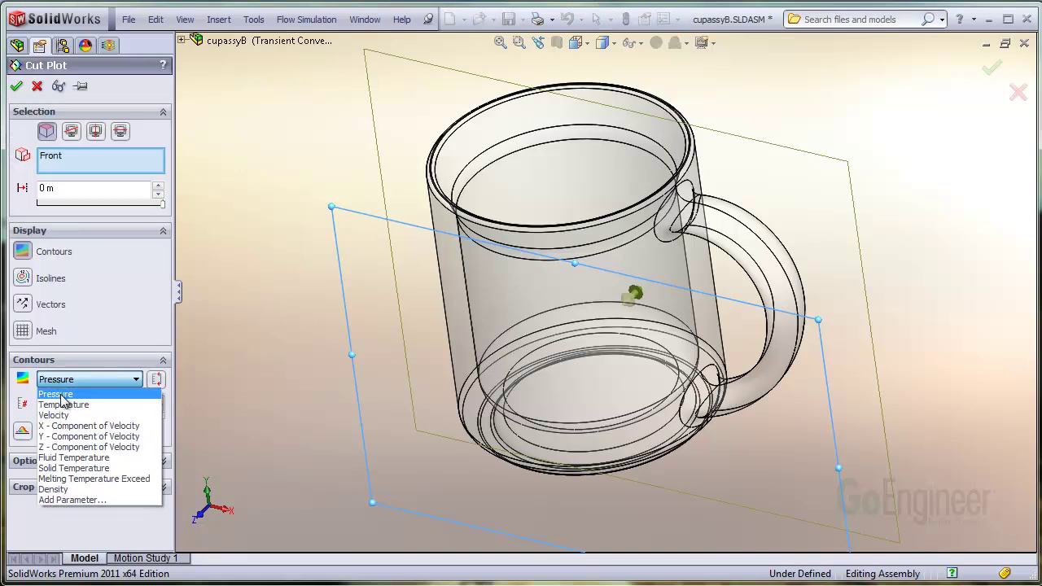
{"action": "left_click", "coordinate": [63, 404]}
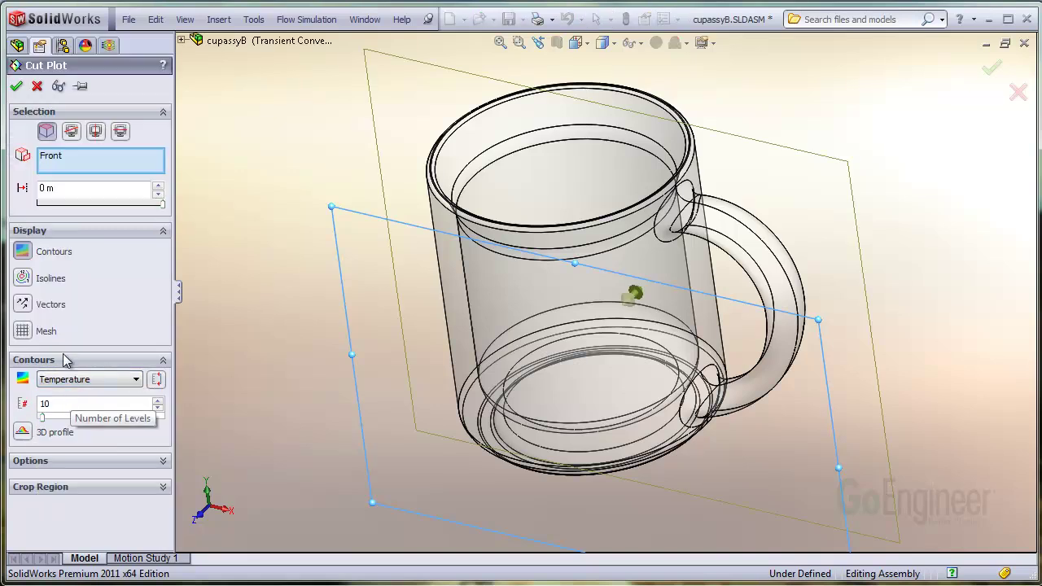
{"action": "left_click", "coordinate": [16, 85]}
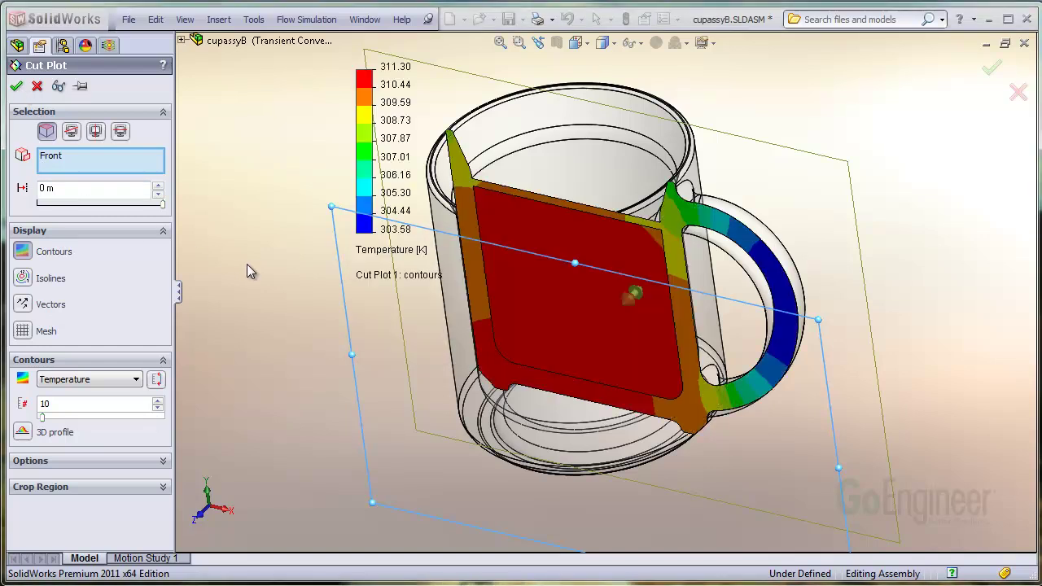
{"action": "middle_click_drag", "start_coordinate": [347, 359], "coordinate": [363, 311]}
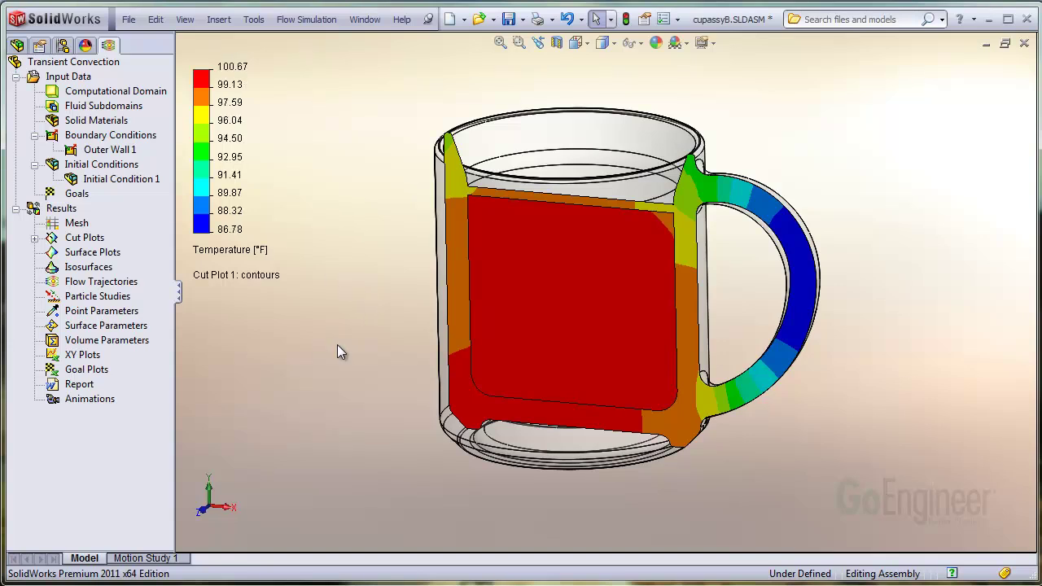
{"action": "middle_click_drag", "start_coordinate": [337, 345], "coordinate": [329, 350]}
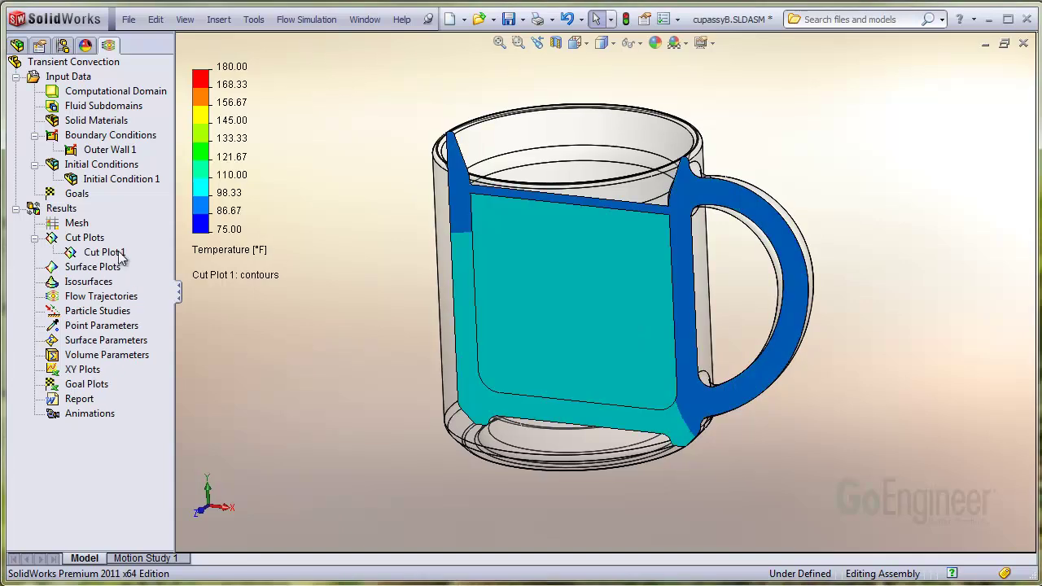
Create and play a time animation of Cut Plot 1, with the legend spanning 75–180 °F.
{"action": "right_click", "coordinate": [112, 253]}
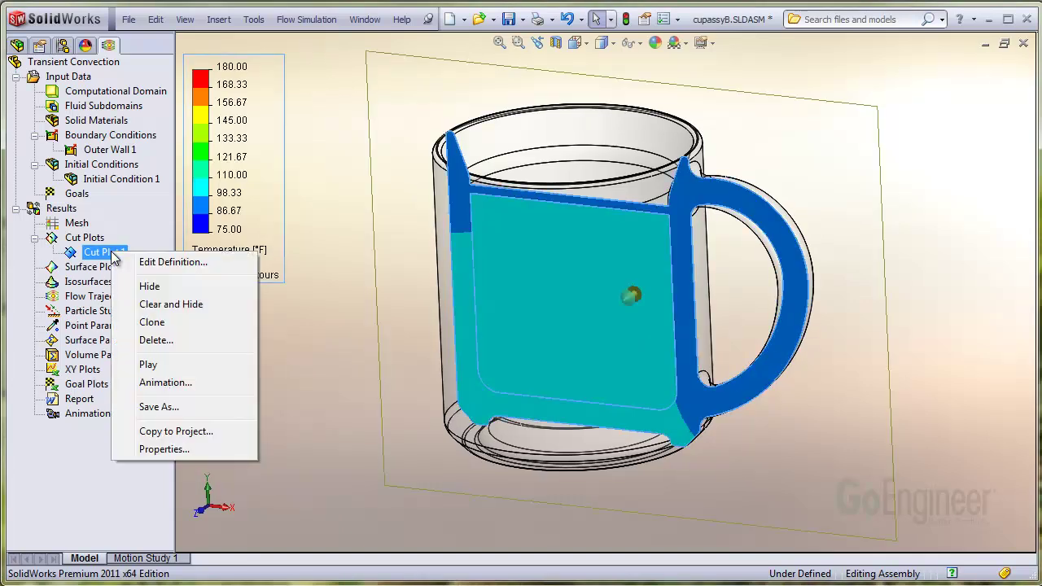
{"action": "left_click", "coordinate": [181, 382]}
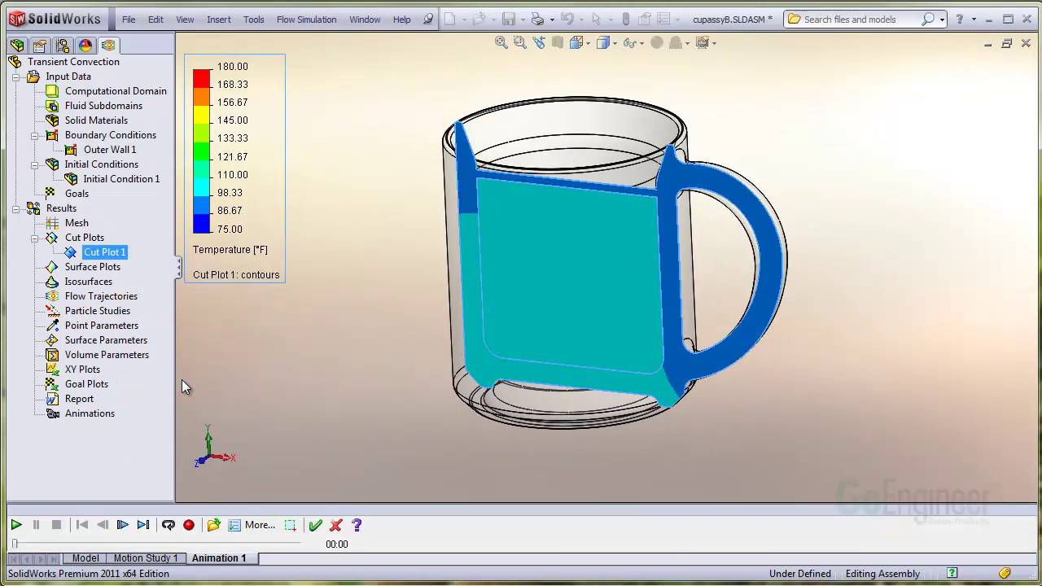
{"action": "left_click", "coordinate": [16, 381]}
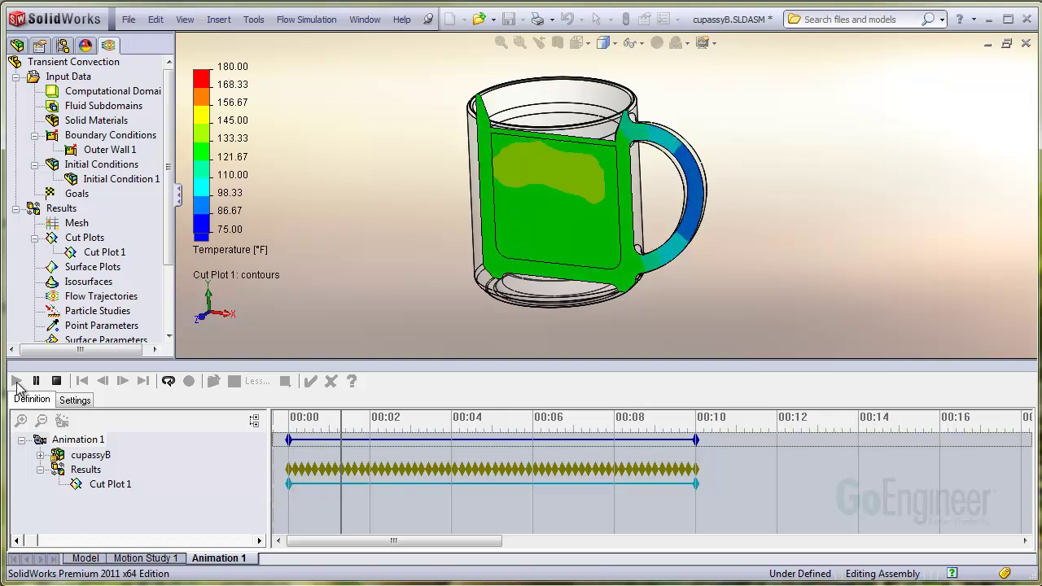
{"action": "left_click", "coordinate": [112, 254]}
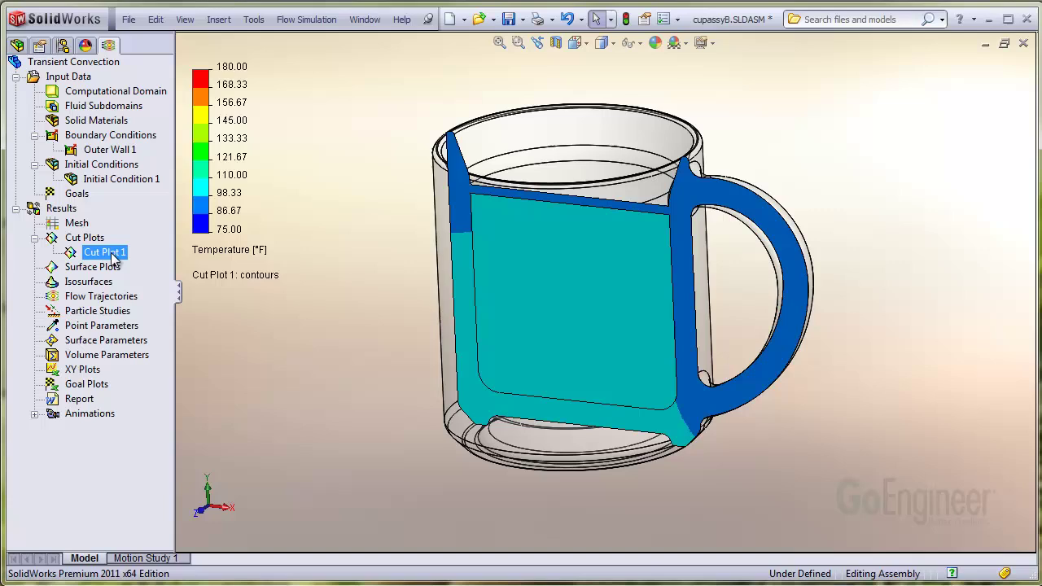
{"action": "right_click", "coordinate": [113, 259]}
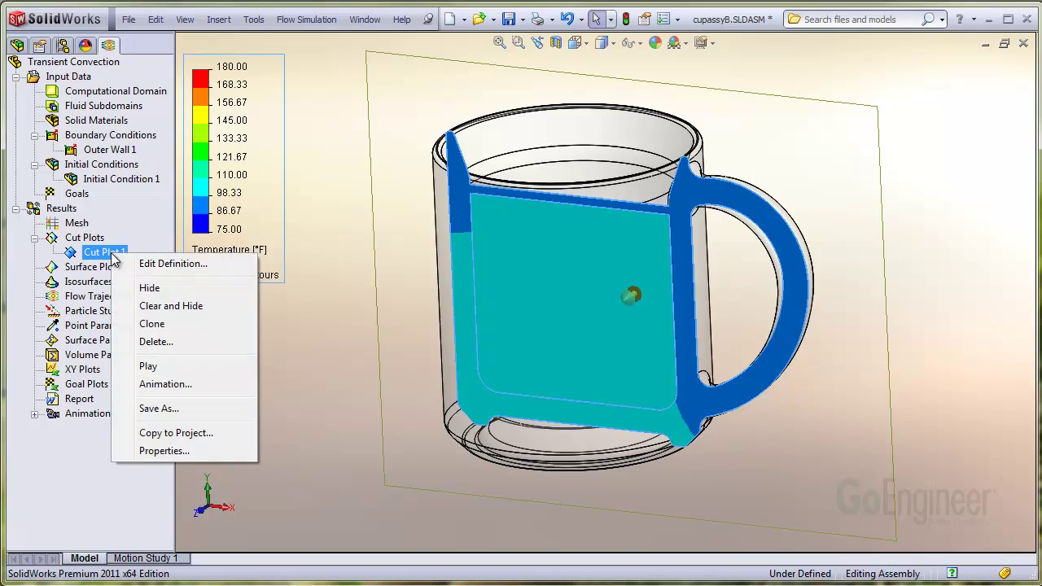
Add velocity vectors to Cut Plot 1, enlarging the vector size to 0.007 m.
{"action": "left_click", "coordinate": [152, 264]}
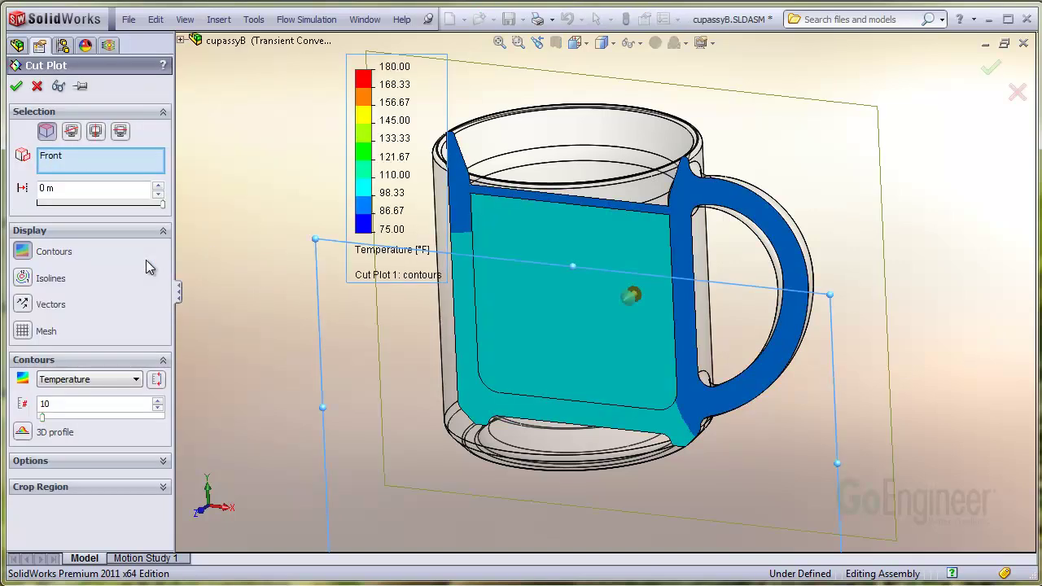
{"action": "left_click", "coordinate": [26, 309]}
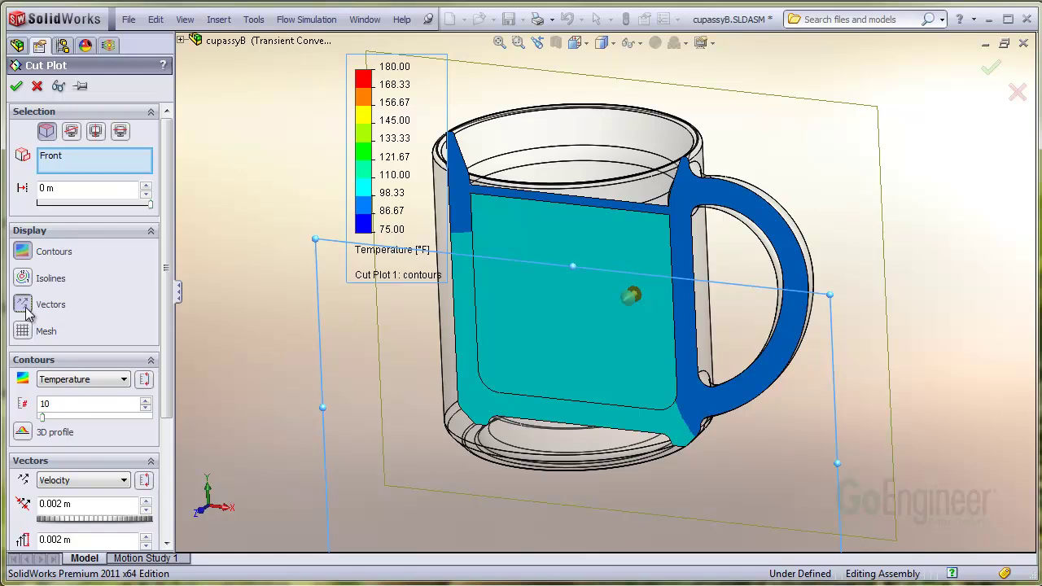
{"action": "scroll", "coordinate": [171, 475], "scroll_direction": "down", "scroll_amount": 5}
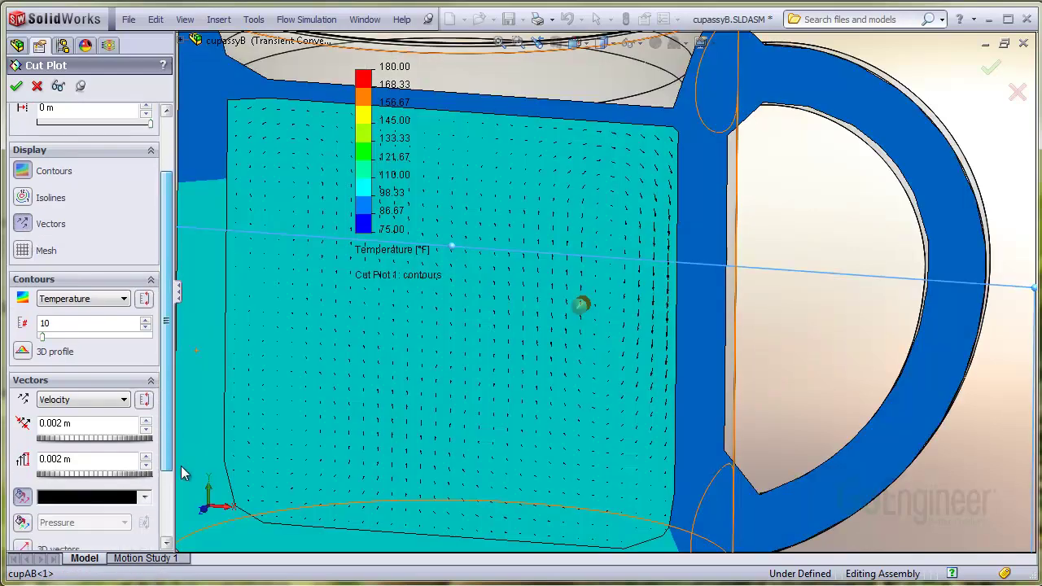
{"action": "left_click_drag", "start_coordinate": [70, 369], "coordinate": [90, 405]}
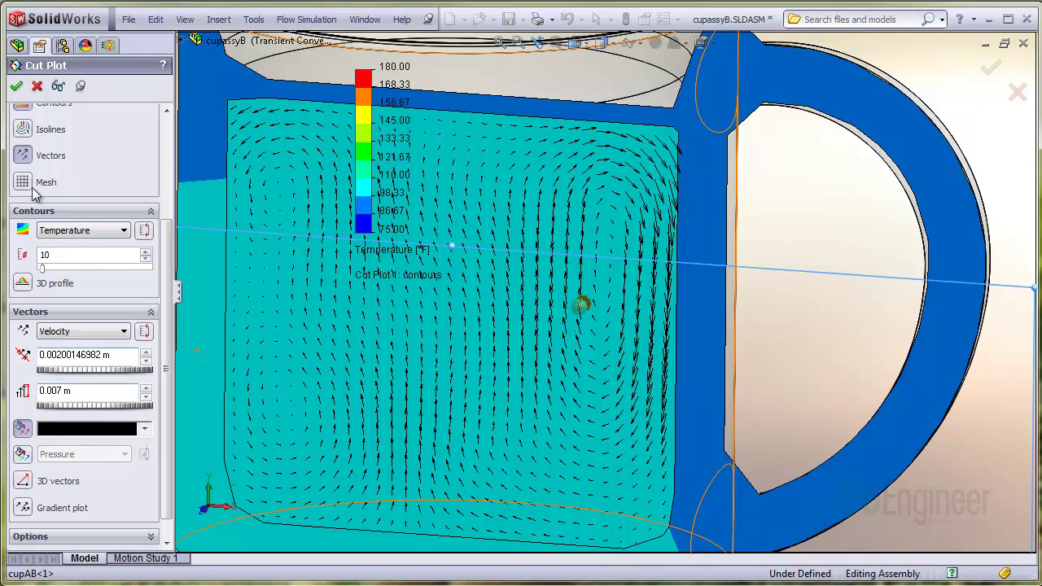
{"action": "left_click", "coordinate": [16, 86]}
Hide Cut Plot 1 and return the mug to an isometric view.
{"action": "left_click", "coordinate": [95, 255]}
{"action": "right_click", "coordinate": [94, 255]}
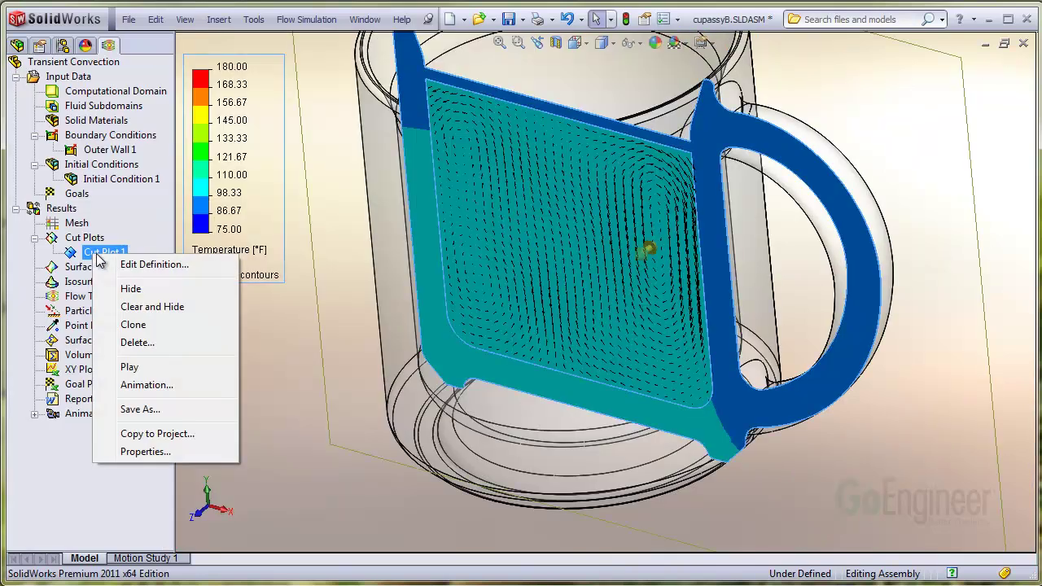
{"action": "left_click", "coordinate": [122, 290]}
{"action": "key", "text": "ctrl+7"}
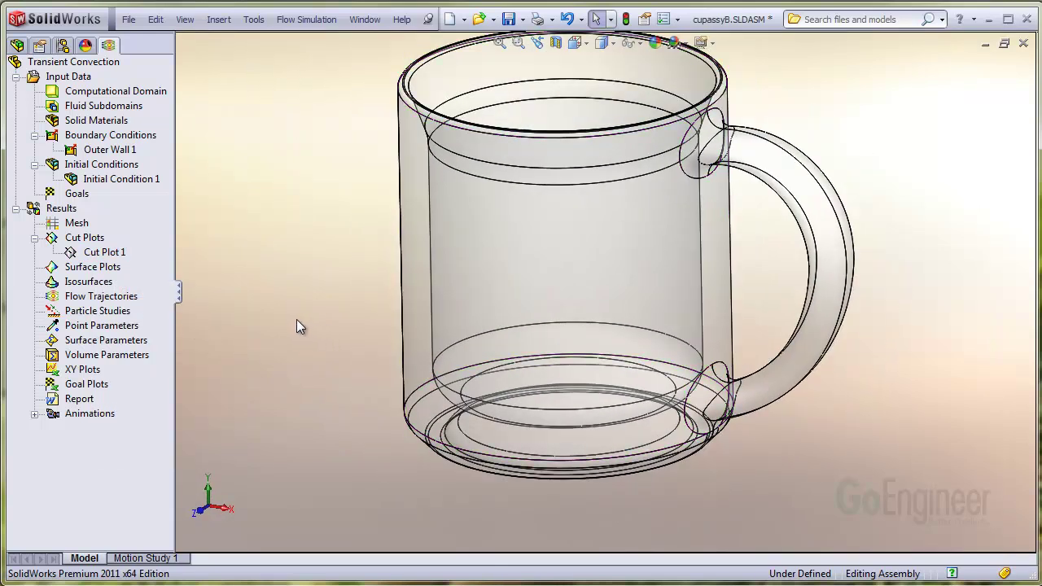
Insert flow trajectories seeded from the mug's inner face, drawn as velocity-coloured arrows.
{"action": "left_click", "coordinate": [130, 297]}
{"action": "right_click", "coordinate": [130, 297]}
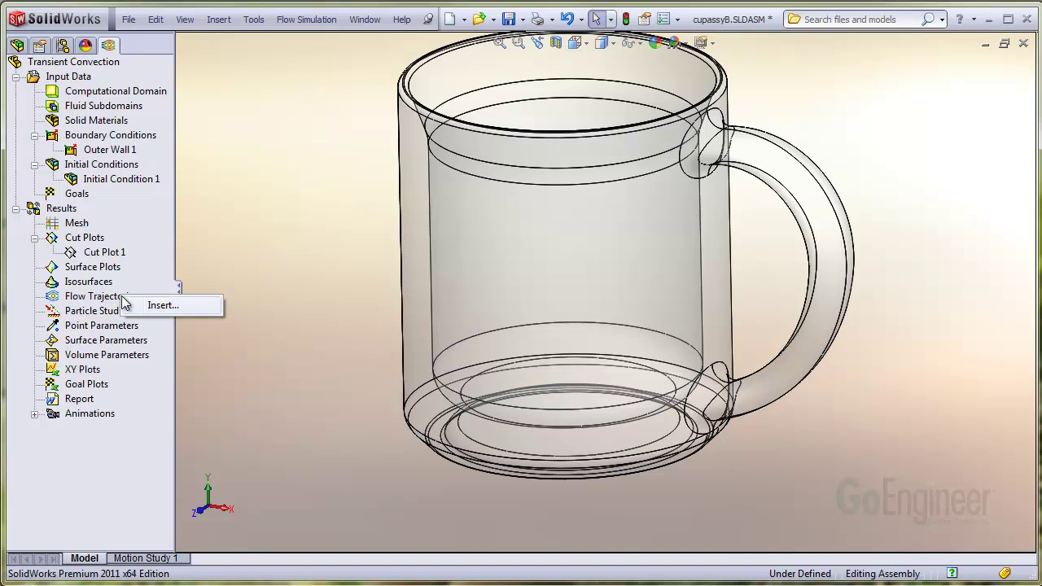
{"action": "left_click", "coordinate": [156, 310]}
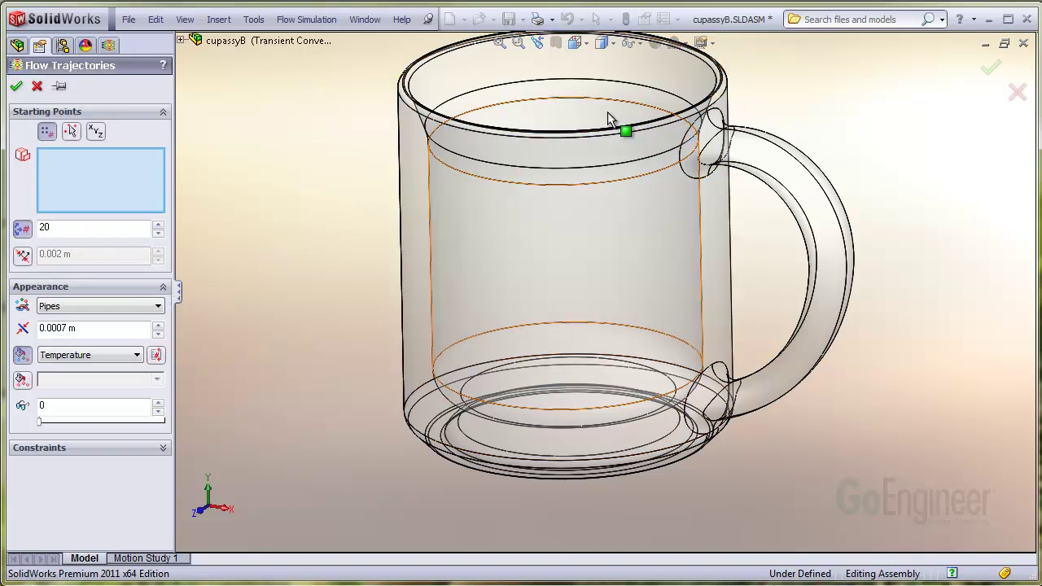
{"action": "left_click", "coordinate": [610, 121]}
{"action": "left_click", "coordinate": [86, 306]}
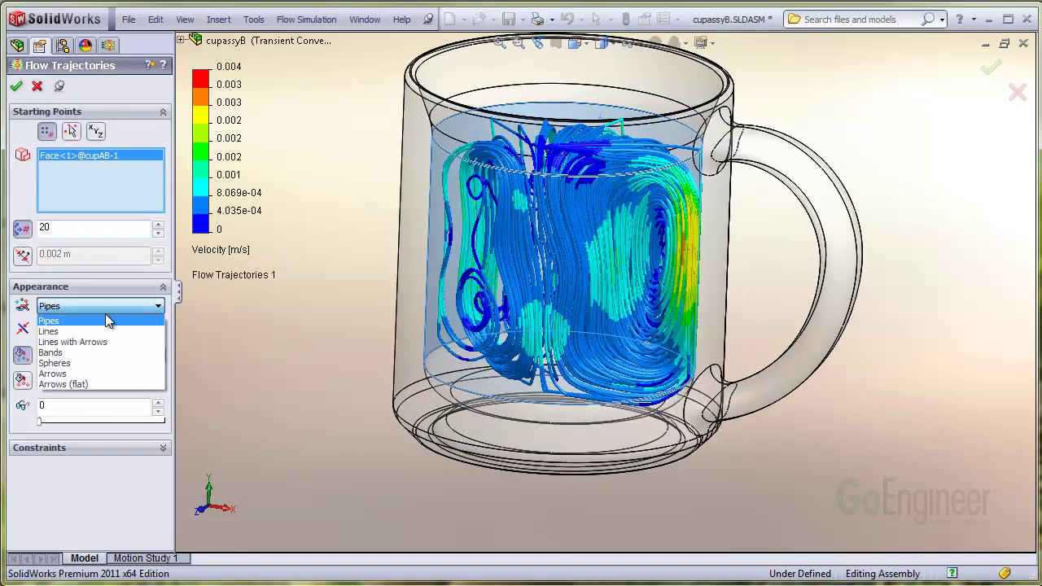
{"action": "left_click", "coordinate": [70, 375]}
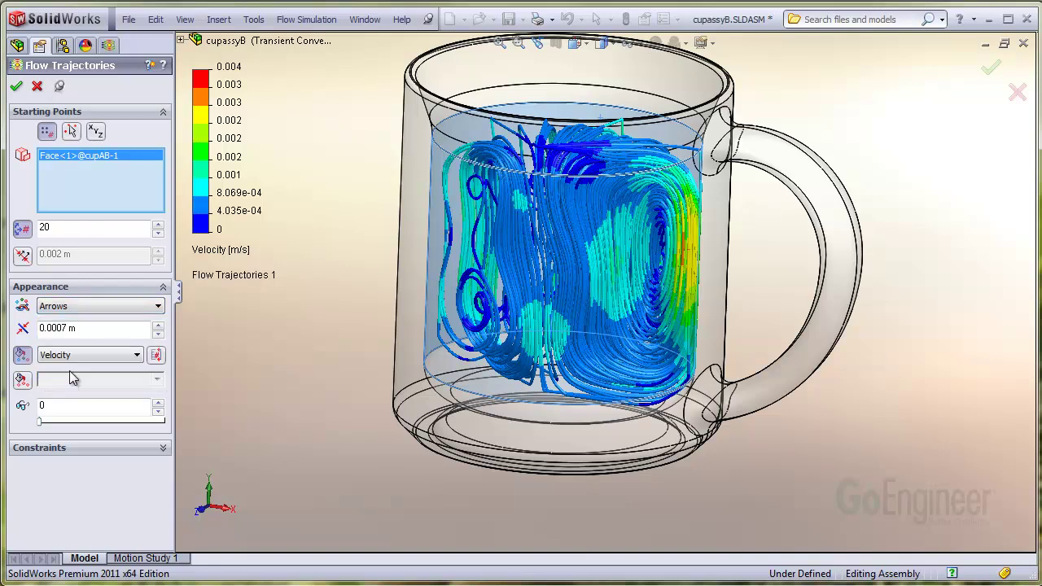
{"action": "left_click", "coordinate": [17, 86]}
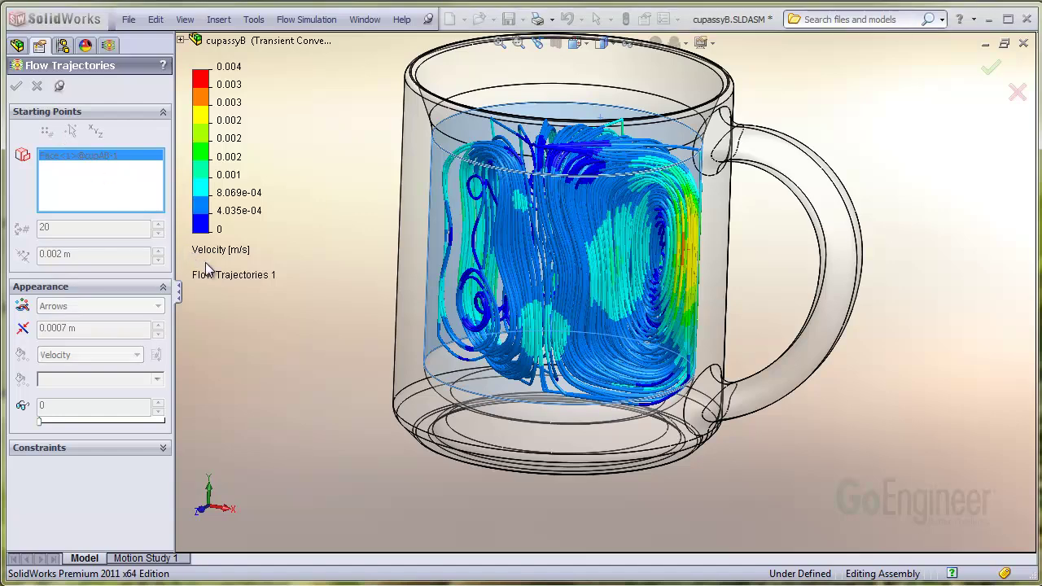
Zoom in to inspect the arrow trajectories, then hide Flow Trajectories 1.
{"action": "middle_click_drag", "start_coordinate": [351, 233], "coordinate": [339, 236]}
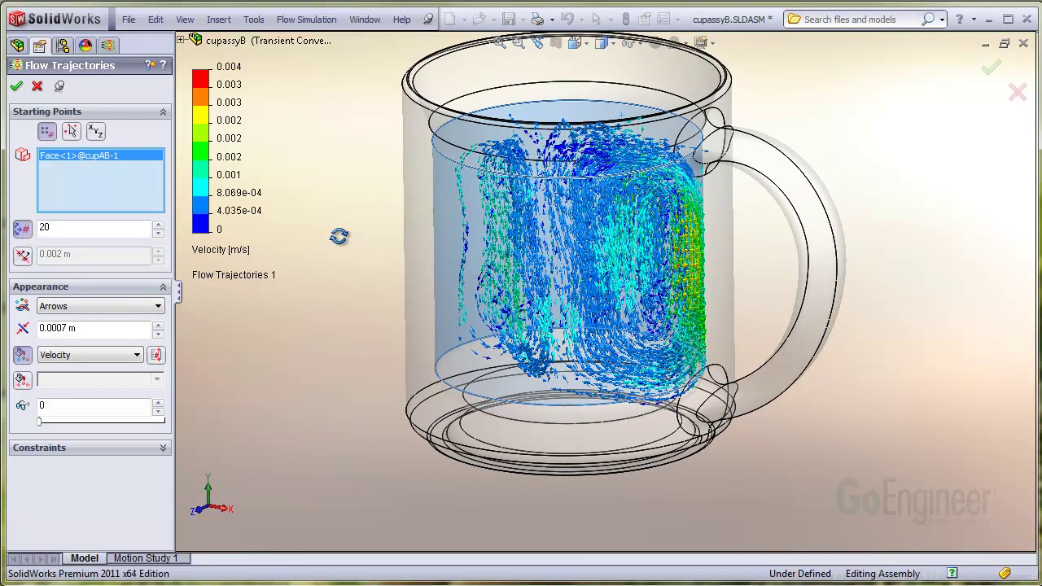
{"action": "key", "text": "Return"}
{"action": "key", "text": "shift+z"}
{"action": "left_click", "coordinate": [34, 296]}
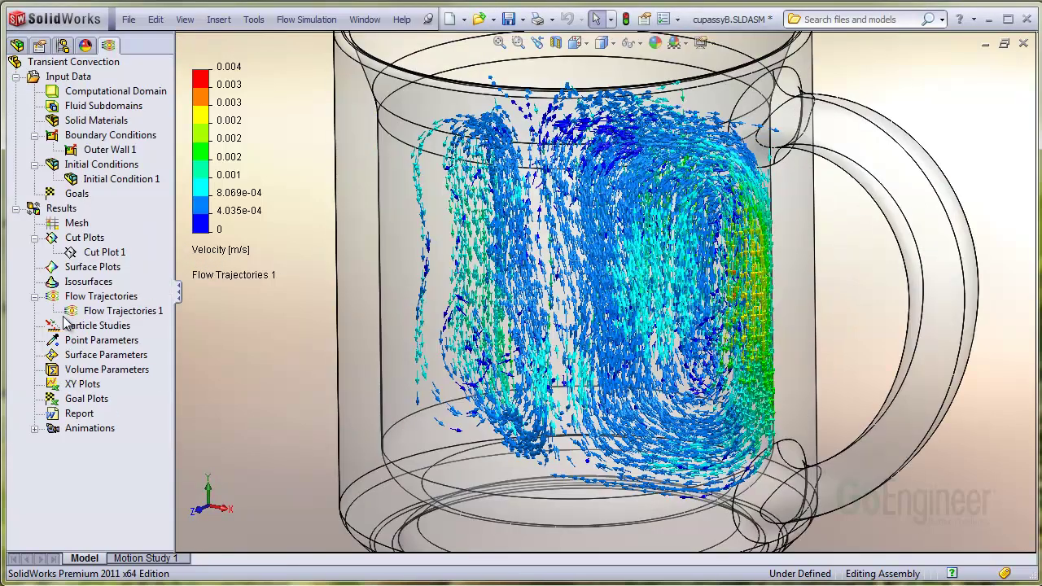
{"action": "left_click", "coordinate": [114, 311]}
{"action": "right_click", "coordinate": [81, 313]}
{"action": "left_click", "coordinate": [163, 426]}
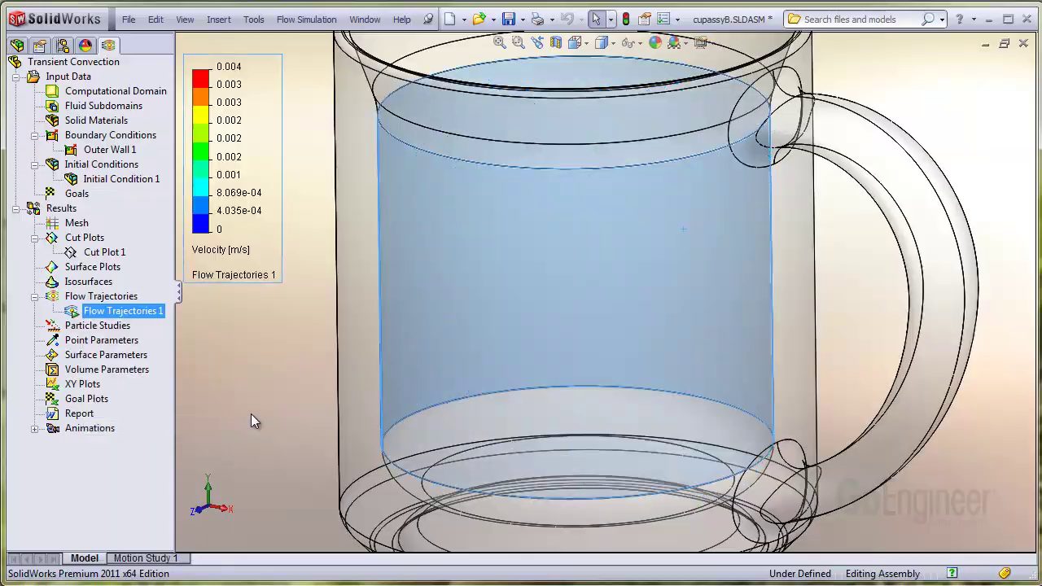
{"action": "middle_click_drag", "start_coordinate": [251, 413], "coordinate": [315, 388]}
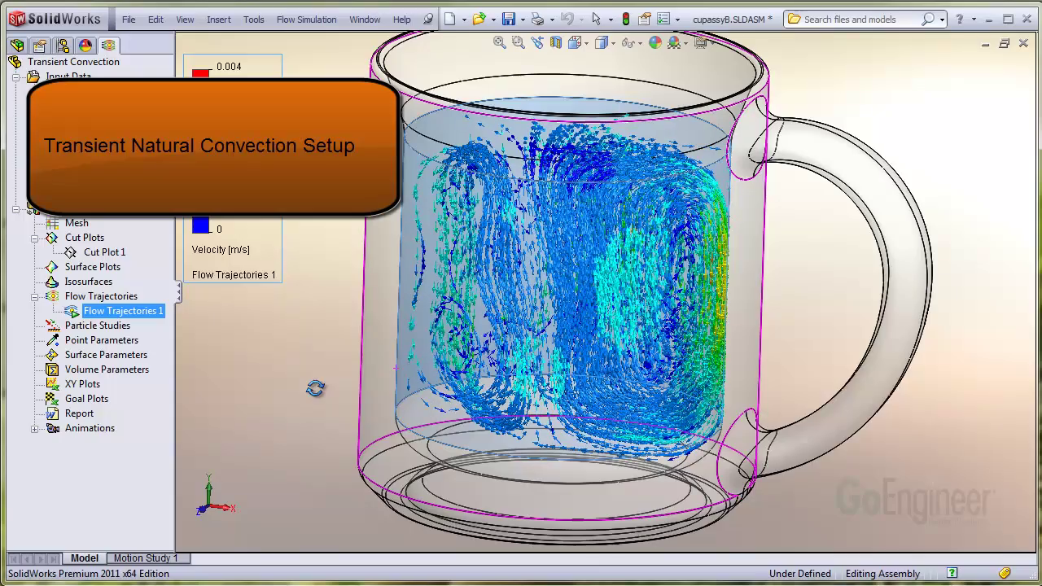